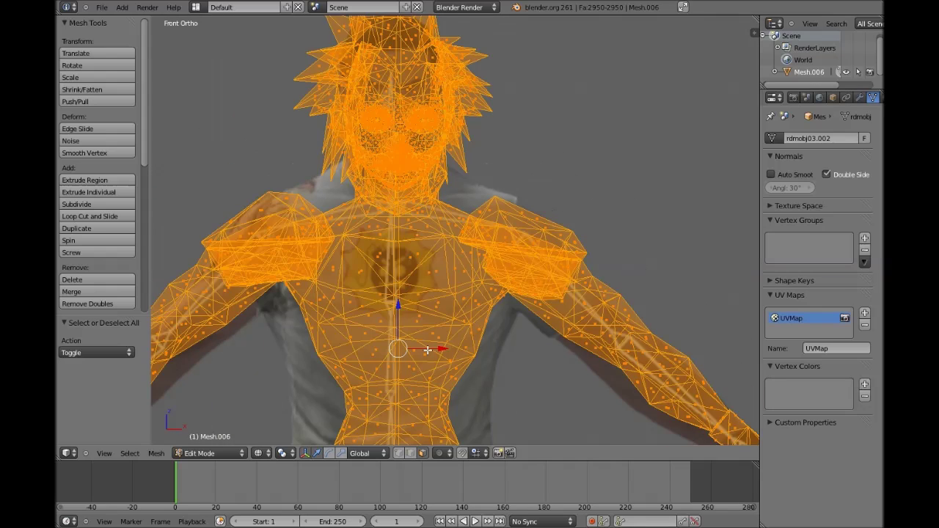
Step: Move the entire mesh about -0.107 along the X axis to align its torso with the armature, and deselect it
drag(428, 349, 400, 350)
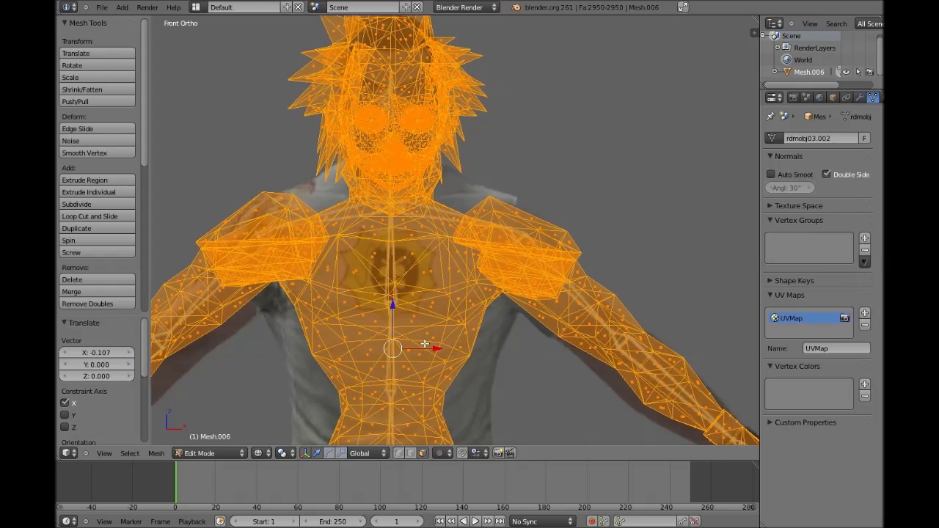
scroll(174, 300, down, 3)
key(a)
key(z)
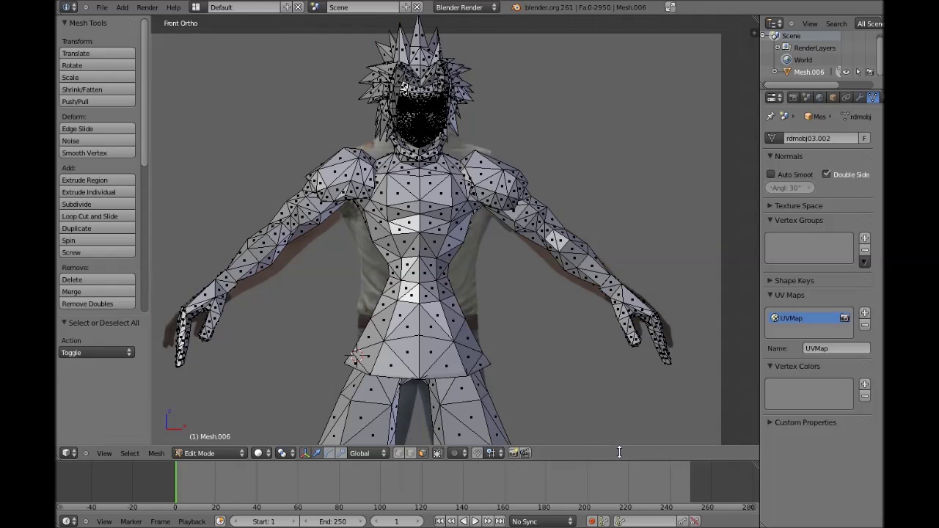
Step: Check the leg alignment in wireframe and nudge the entire mesh slightly over the reference image, leaving it deselected in solid view
key(z)
shift+scroll(500, 240, down, 1)
shift+scroll(500, 240, down, 6)
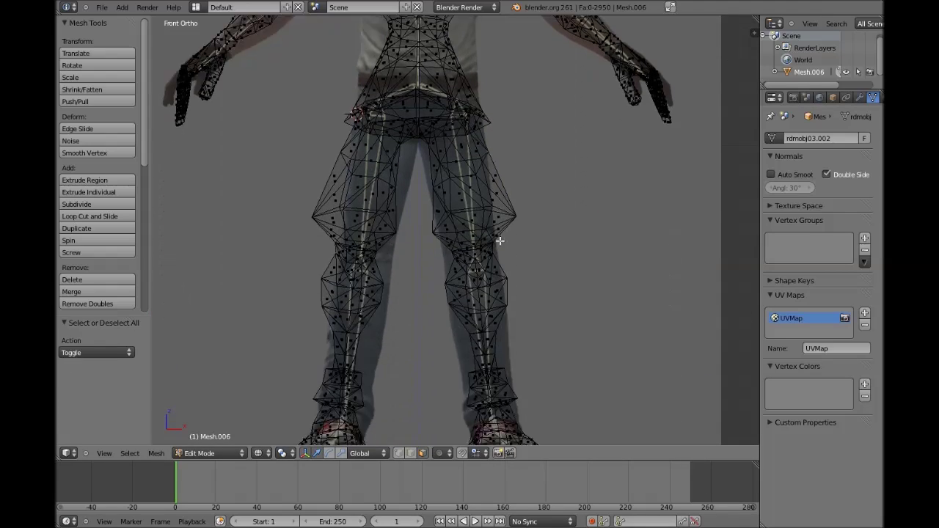
scroll(502, 238, down, 2)
key(z)
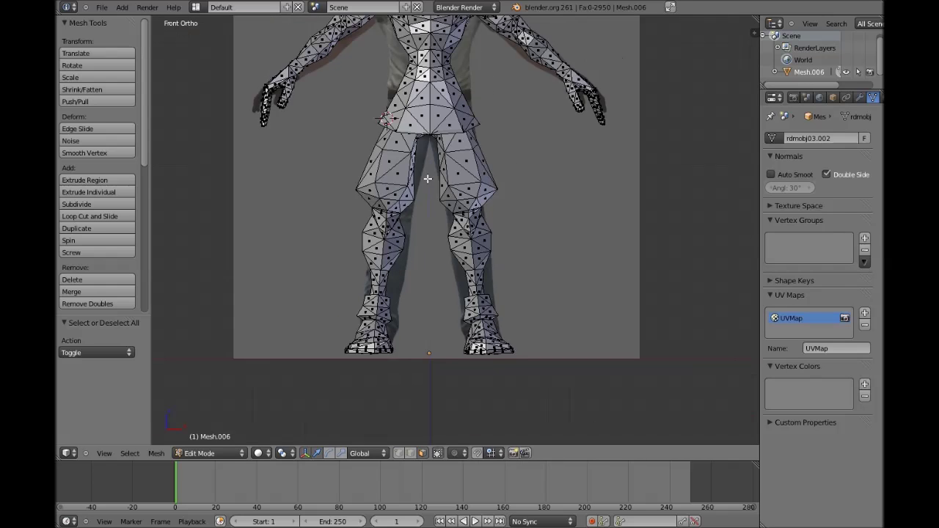
key(a)
key(z)
drag(458, 38, 461, 40)
key(a)
key(z)
Step: Box-select the faces of the character's left foot in wireframe view and rotate them by about 0.746°
shift+scroll(534, 250, down, 3)
ctrl+scroll(534, 250, up, 5)
shift+scroll(534, 251, down, 5)
scroll(218, 236, up, 4)
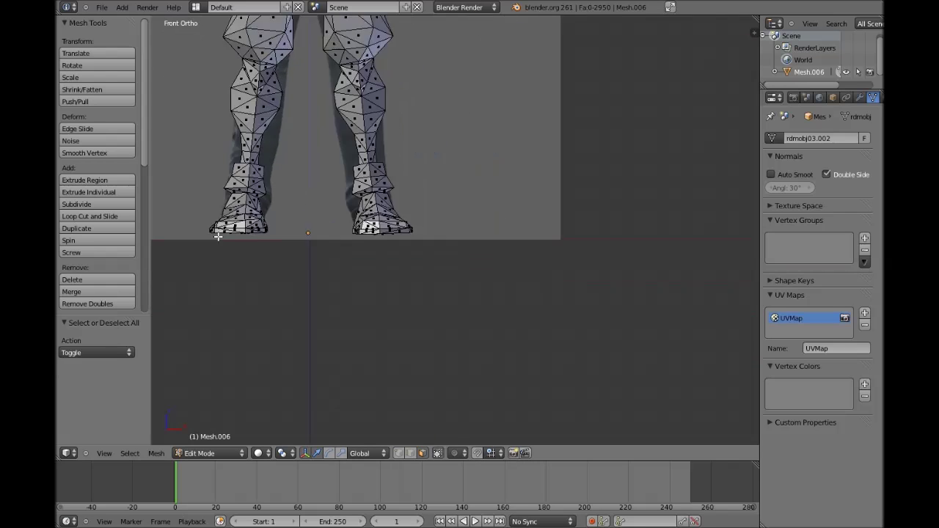
key(z)
ctrl+scroll(377, 270, down, 6)
shift+scroll(392, 279, up, 1)
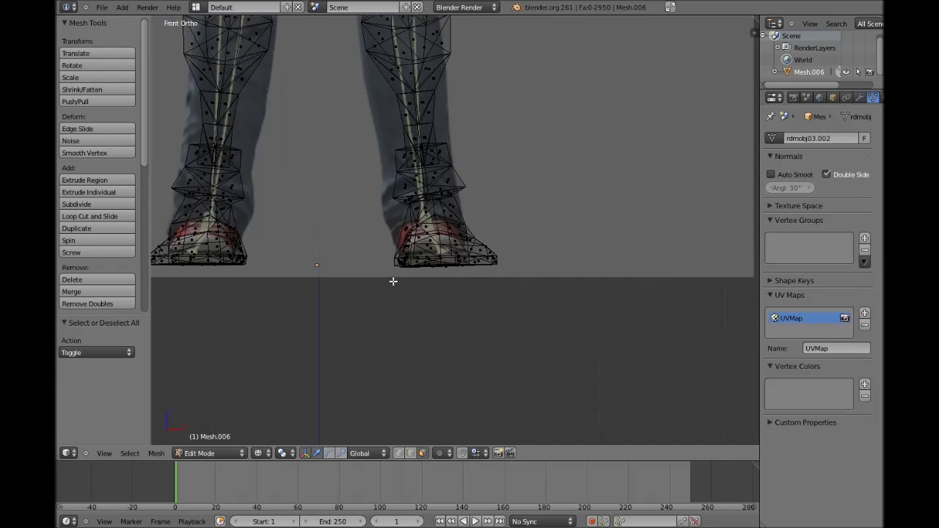
scroll(361, 300, up, 4)
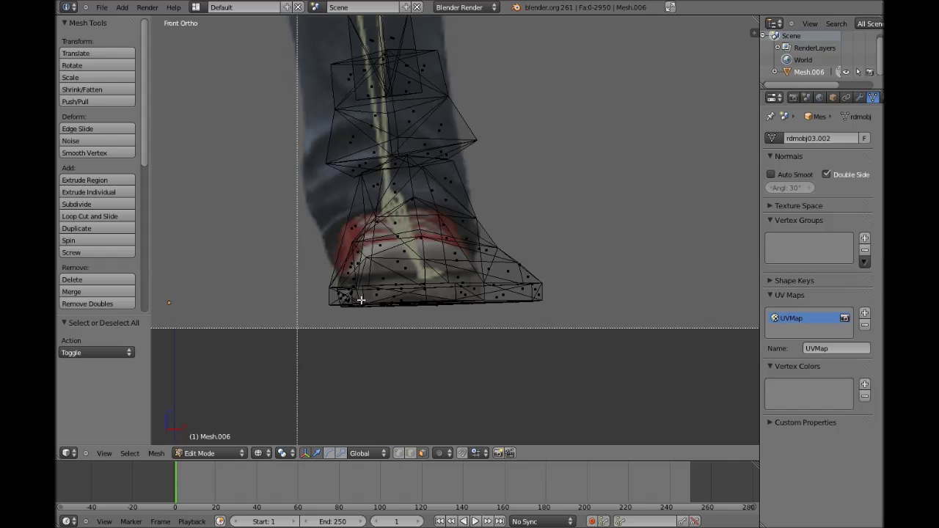
drag(365, 297, 616, 194)
click(279, 343)
key(b)
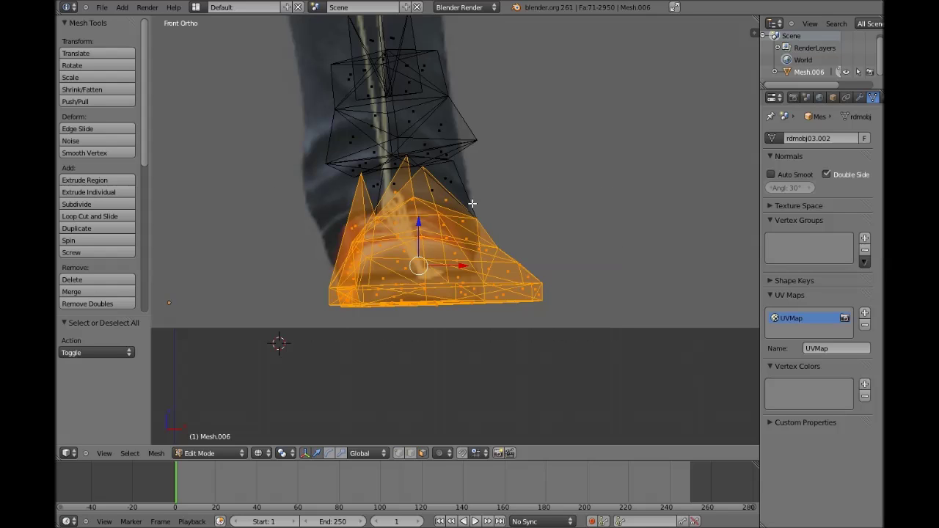
key(r)
click(474, 203)
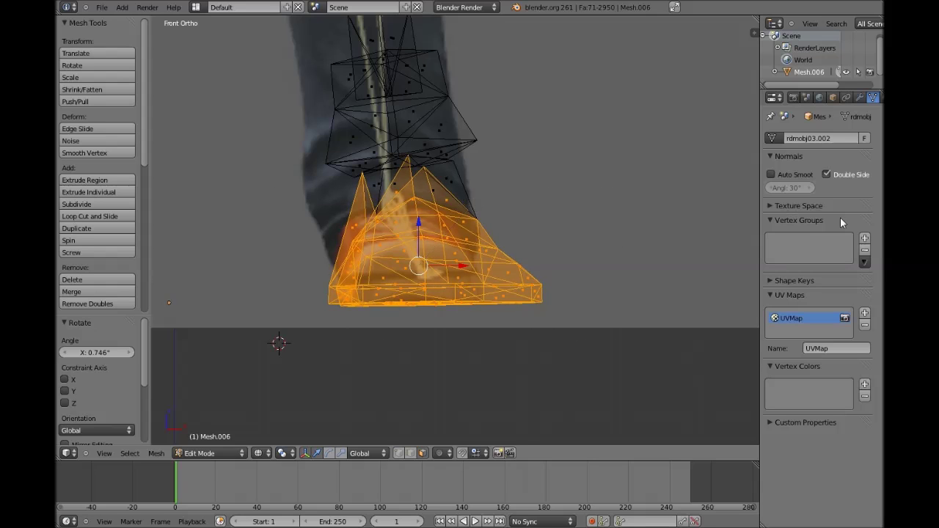
Step: Create a vertex group named L_Foot, assign the selected foot faces to it and hide them
click(864, 240)
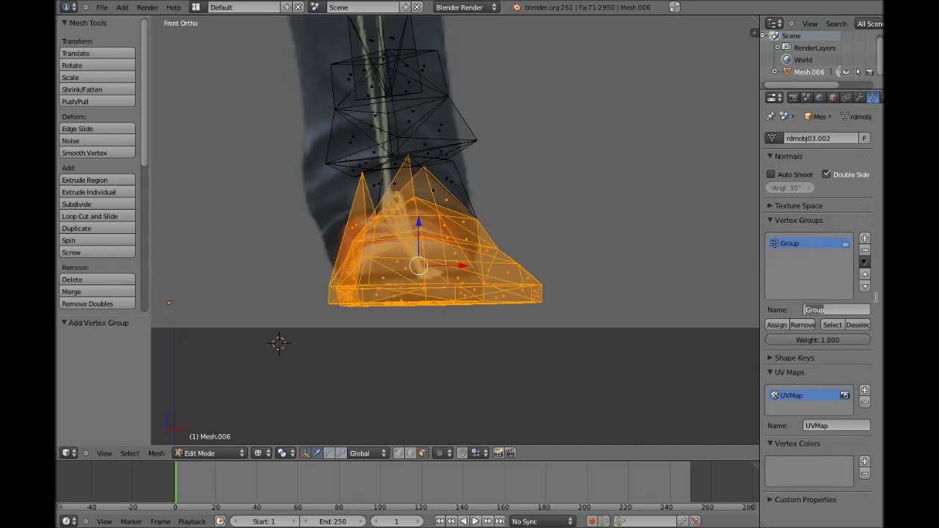
text(L_Foot)
click(778, 324)
key(h)
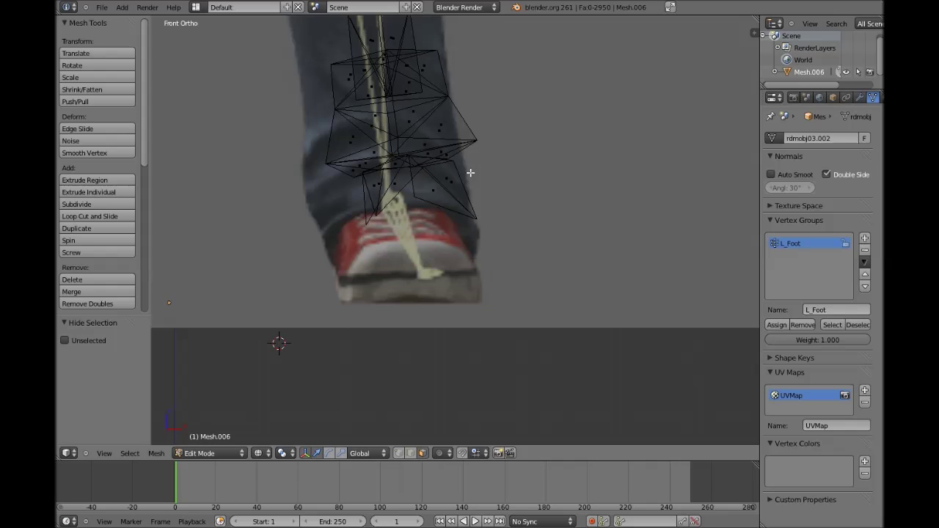
Step: Box-select all faces of the character's left lower leg from the ankle up to the knee
scroll(471, 172, down, 4)
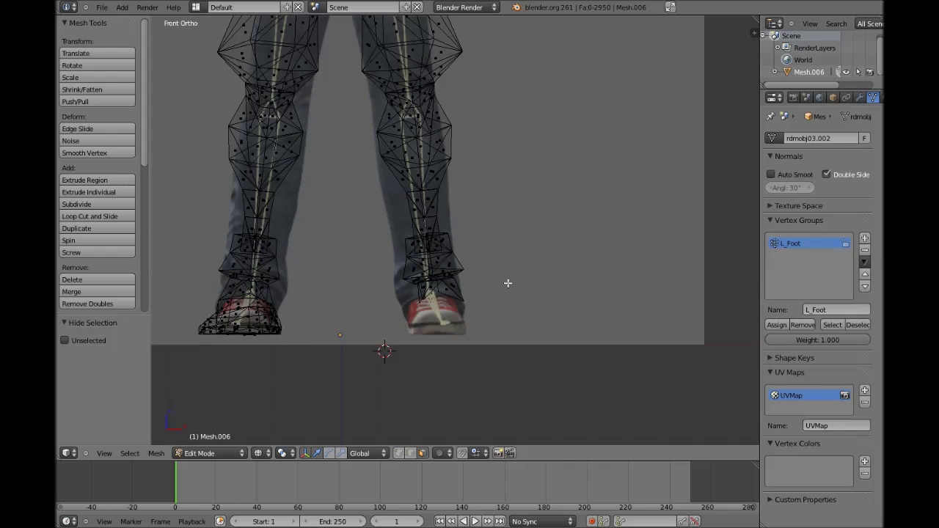
ctrl+scroll(507, 283, down, 4)
key(b)
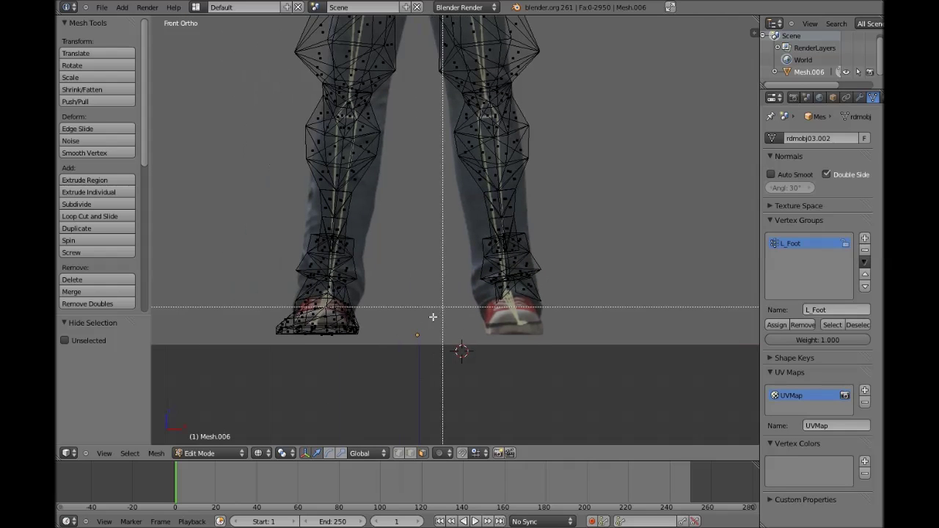
drag(426, 324, 612, 101)
shift+scroll(625, 282, up, 2)
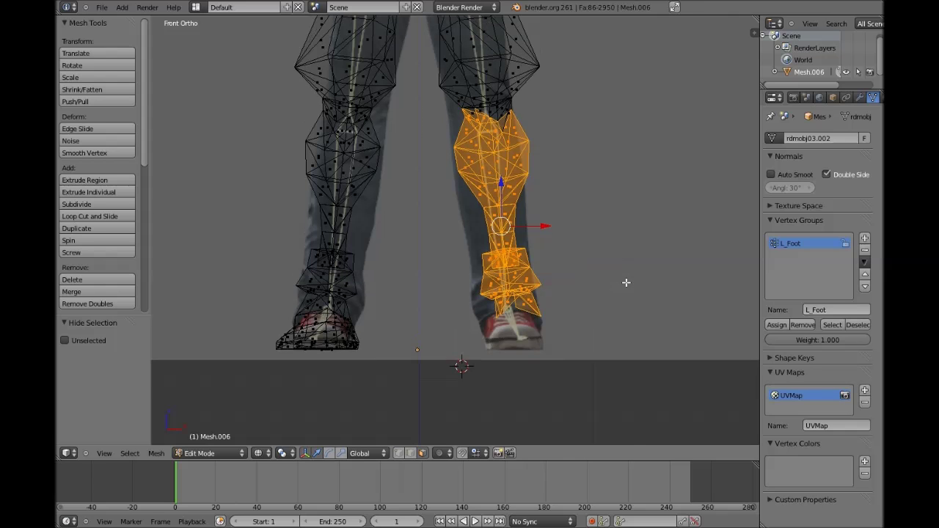
shift+scroll(625, 282, down, 1)
ctrl+scroll(626, 282, up, 3)
scroll(461, 325, up, 4)
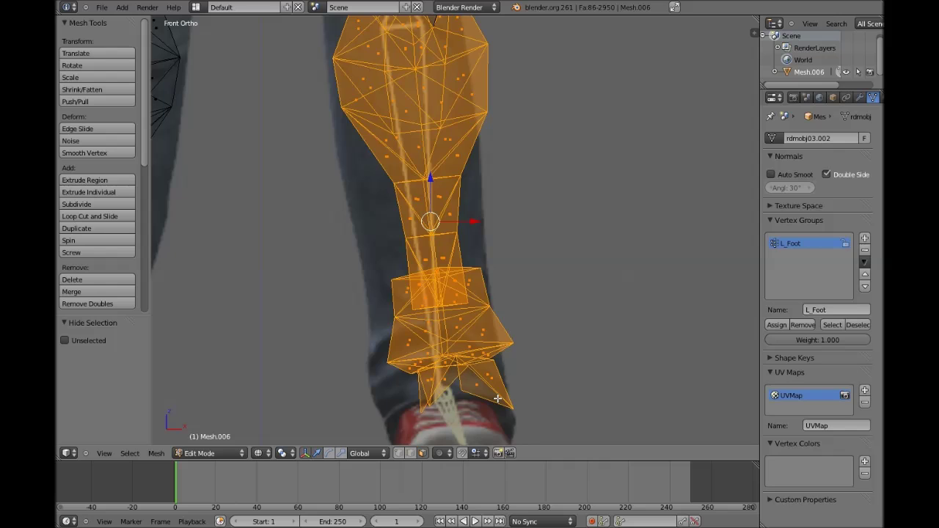
shift+scroll(497, 398, up, 8)
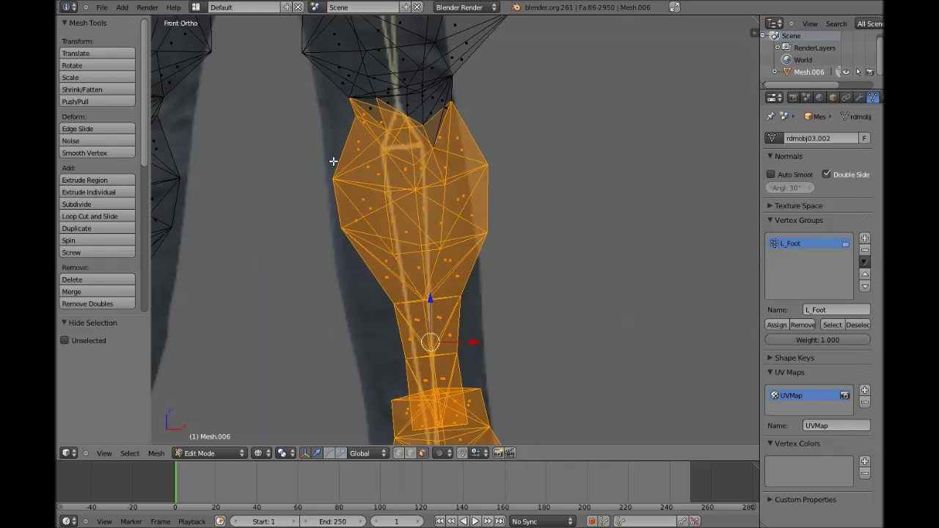
drag(333, 160, 520, 108)
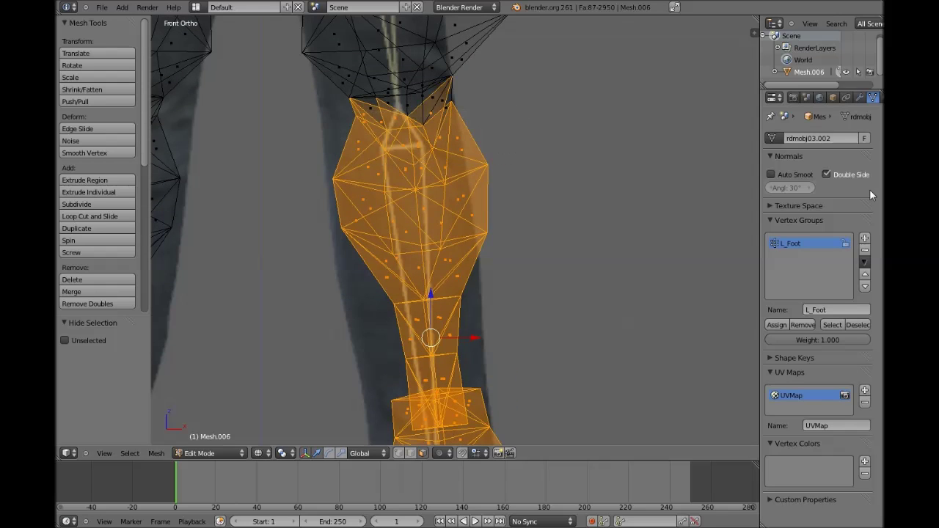
Step: Create a vertex group named L_LowerFoot for the selected lower leg faces and hide them
click(865, 237)
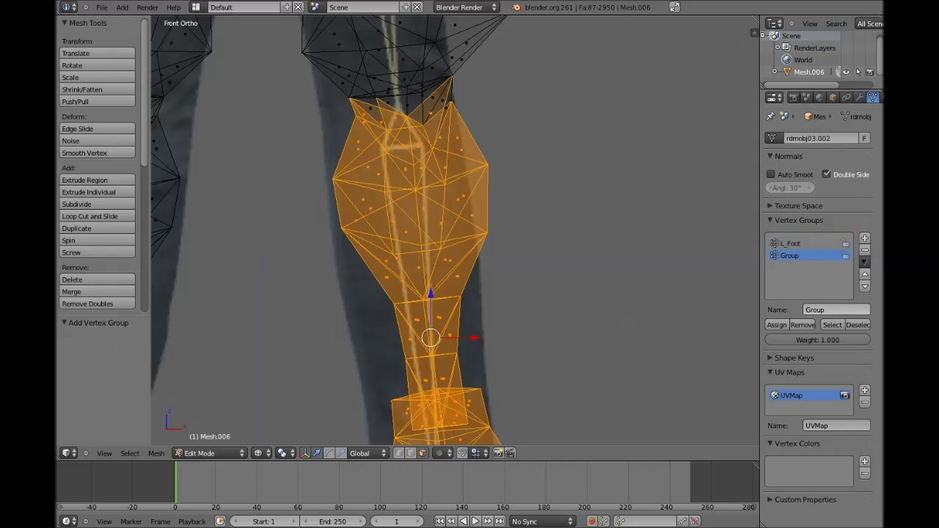
text(L_Lower)
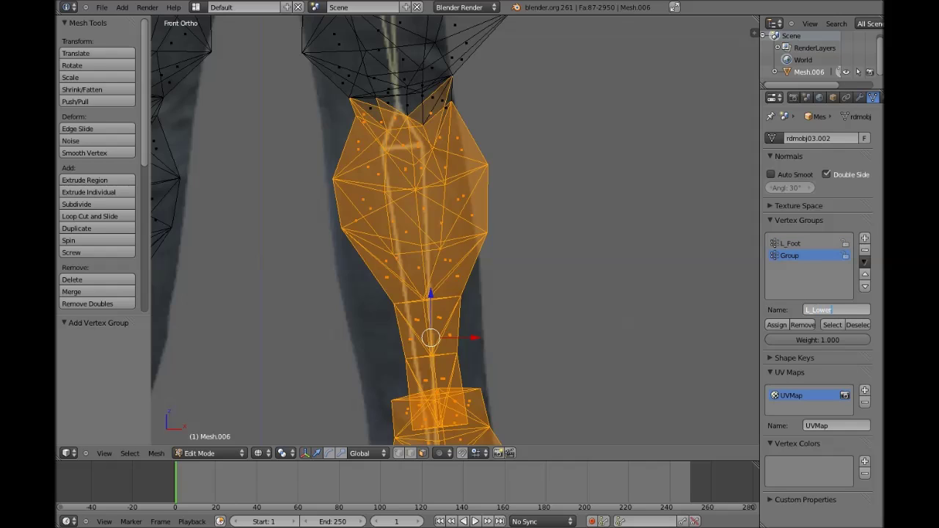
text(Foot)
key(Return)
key(h)
Step: Box-select the faces of the character's left upper leg from the knee up to the hip
scroll(610, 281, down, 5)
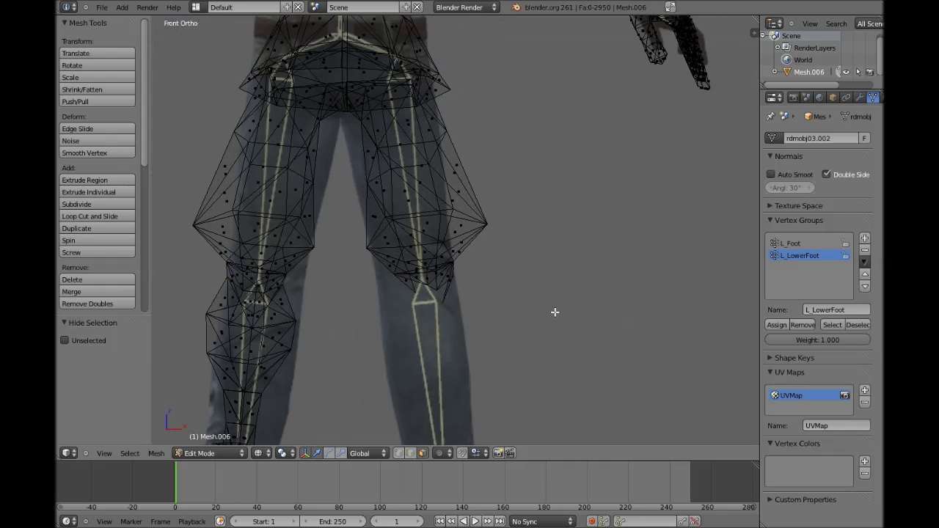
shift+middle_drag(555, 313, 539, 379)
key(b)
drag(531, 382, 344, 135)
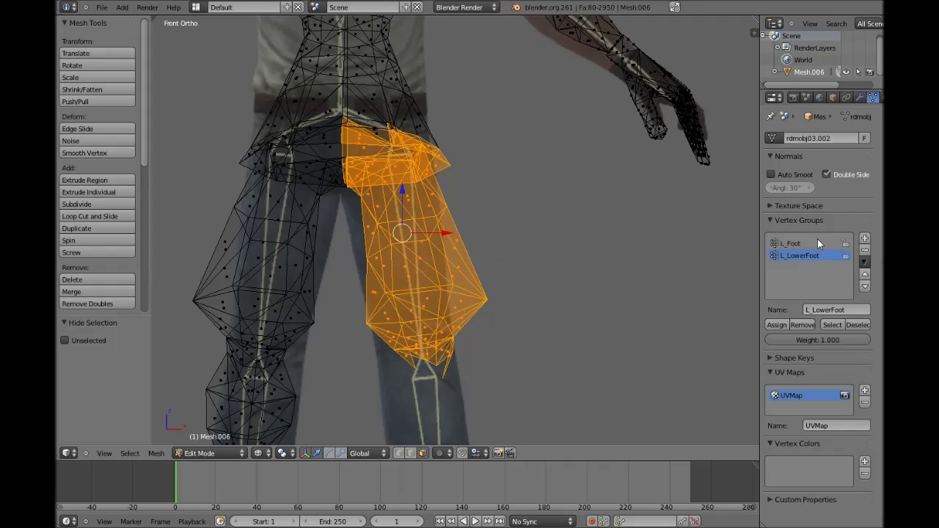
Step: Create a vertex group named L_UpperLeg, assign the selected thigh faces to it and hide them
click(864, 237)
click(831, 308)
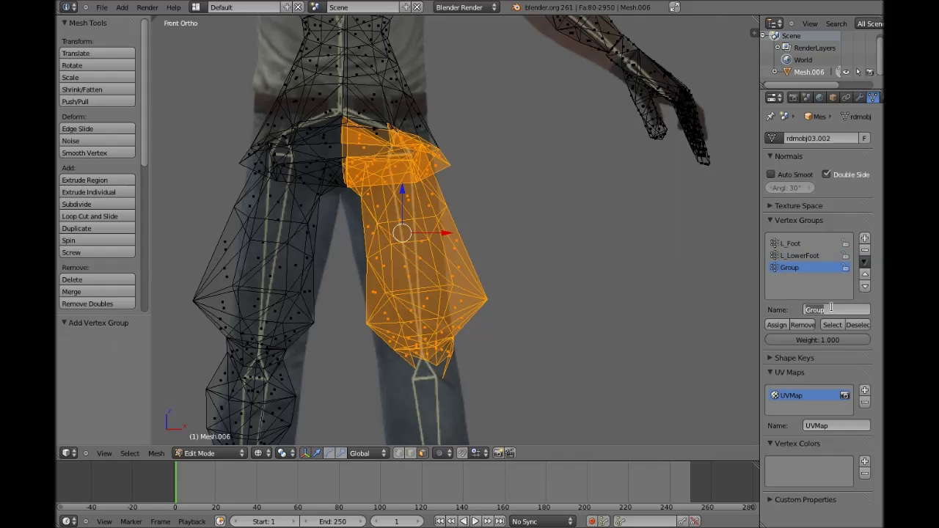
text(L_UpperLeg)
click(775, 325)
key(h)
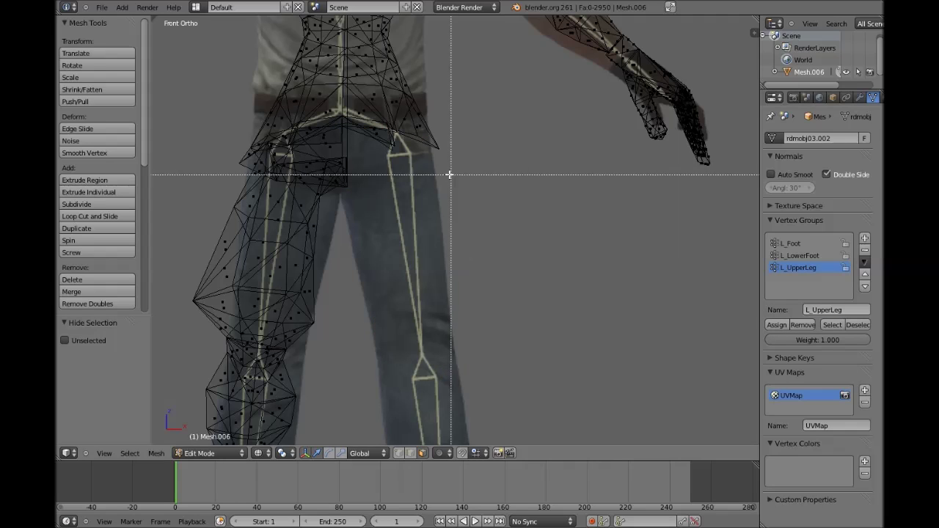
Step: Box-select the faces of the character's right foot
shift+scroll(442, 174, down, 5)
shift+scroll(443, 176, down, 13)
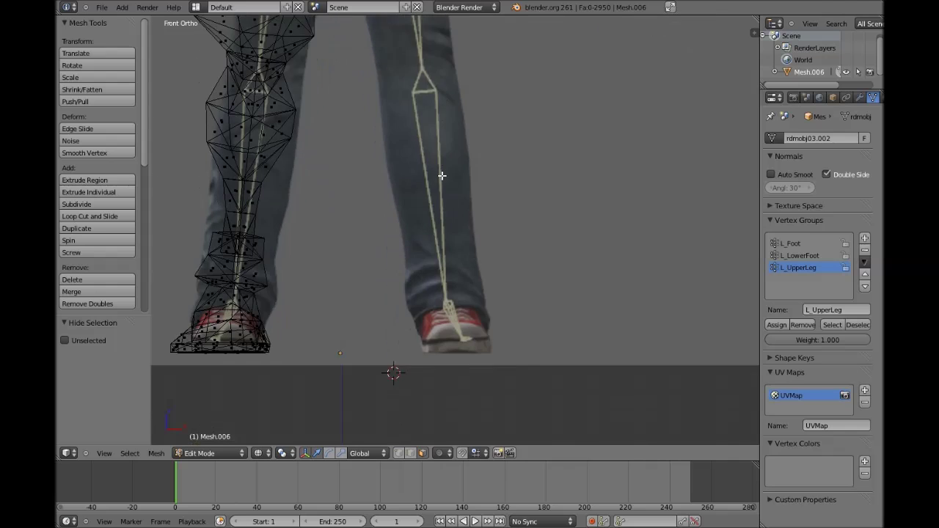
ctrl+scroll(420, 191, down, 6)
key(b)
drag(271, 300, 442, 245)
Step: Create a vertex group named R_Foot, assign the selected foot faces to it and hide them
click(864, 238)
click(837, 312)
text(R_Foot)
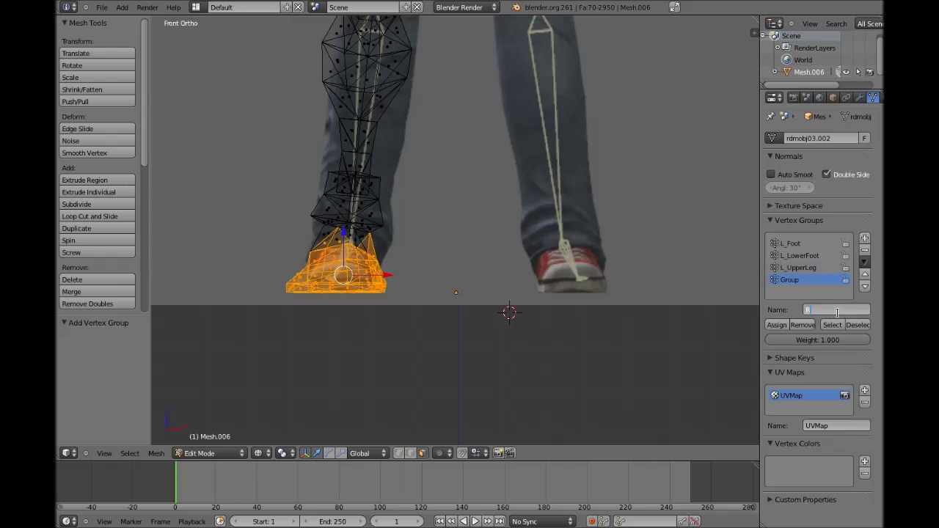
click(771, 326)
key(a)
Step: Box-select all faces of the character's right lower leg from the ankle up to the knee
shift+scroll(269, 352, up, 4)
key(b)
drag(279, 351, 473, 85)
key(b)
drag(300, 118, 448, 84)
Step: Create a vertex group named R_LowerLeg for the selected lower leg faces and hide them
click(867, 237)
click(818, 310)
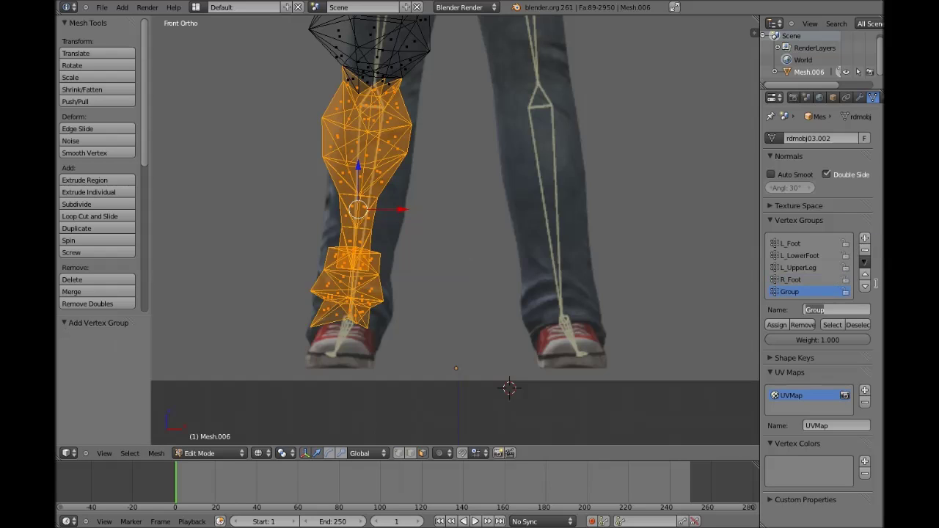
text(R_LowerLeg)
key(Return)
key(h)
Step: Box-select the faces of the character's right upper leg from the knee up to the hip
shift+scroll(422, 328, up, 14)
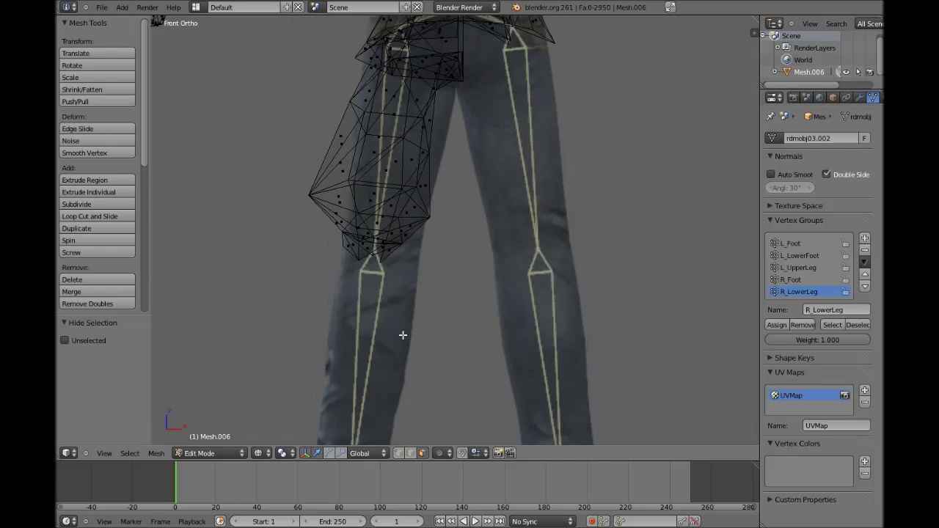
key(b)
drag(303, 368, 468, 63)
Step: Create a vertex group named R_UpperLeg, assign the selected thigh faces to it and hide them
click(865, 239)
click(836, 309)
text(R)
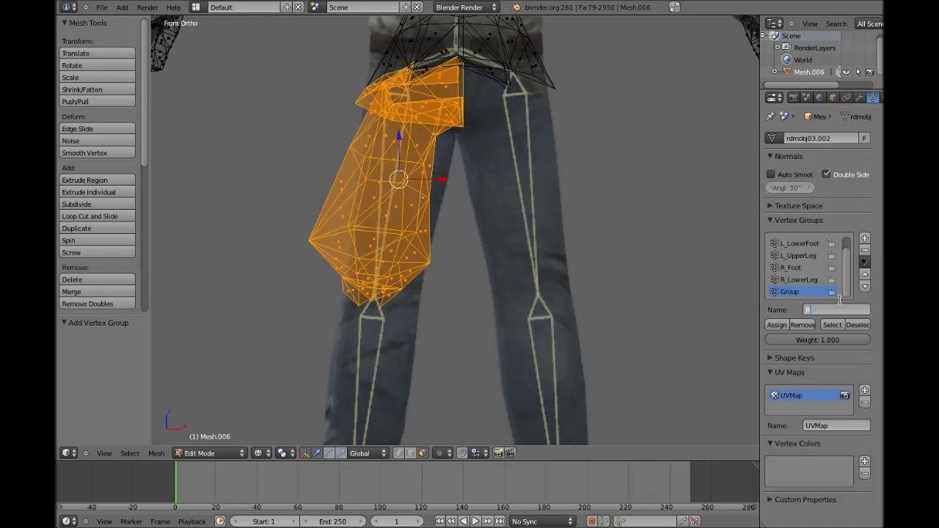
text(_UpperLeg)
key(Return)
click(776, 324)
key(h)
Step: Box-select the remaining faces around the character's right hip bone
scroll(508, 275, up, 3)
scroll(508, 274, down, 5)
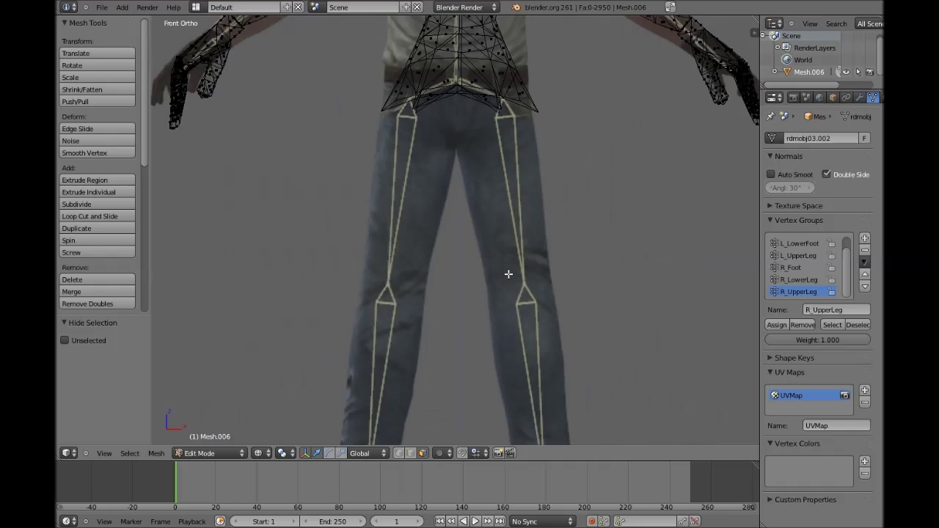
shift+scroll(507, 274, up, 9)
scroll(308, 277, up, 4)
key(b)
drag(269, 286, 453, 192)
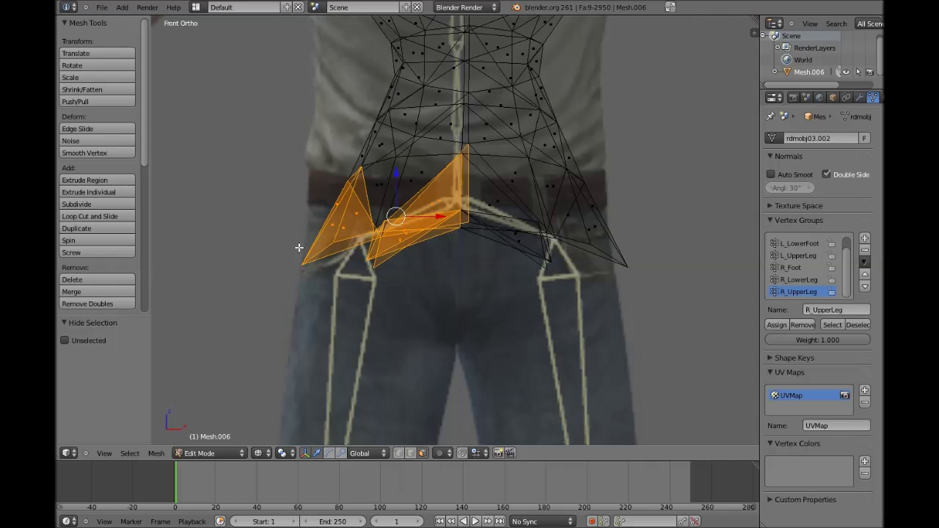
Step: Create a vertex group named R_Hip, assign the selected hip faces to it and hide them
click(866, 238)
click(829, 309)
text(R_Hip)
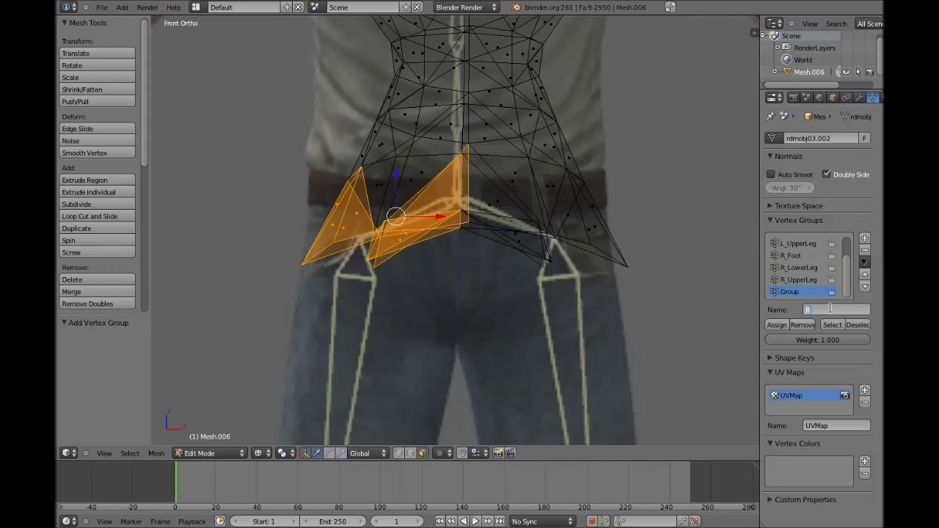
click(783, 323)
key(a)
Step: Box-select the character's left hip faces, assign them to a new vertex group named L_Hip and hide them
key(b)
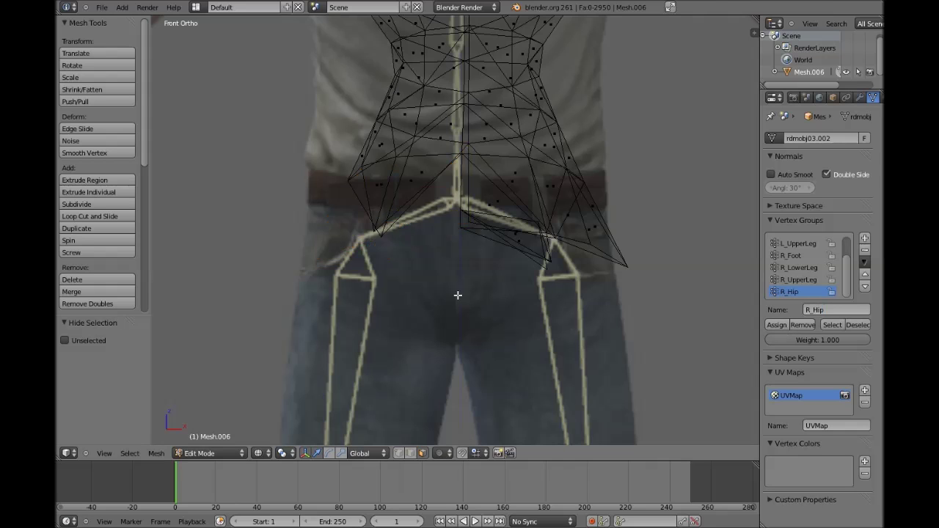
drag(457, 294, 682, 197)
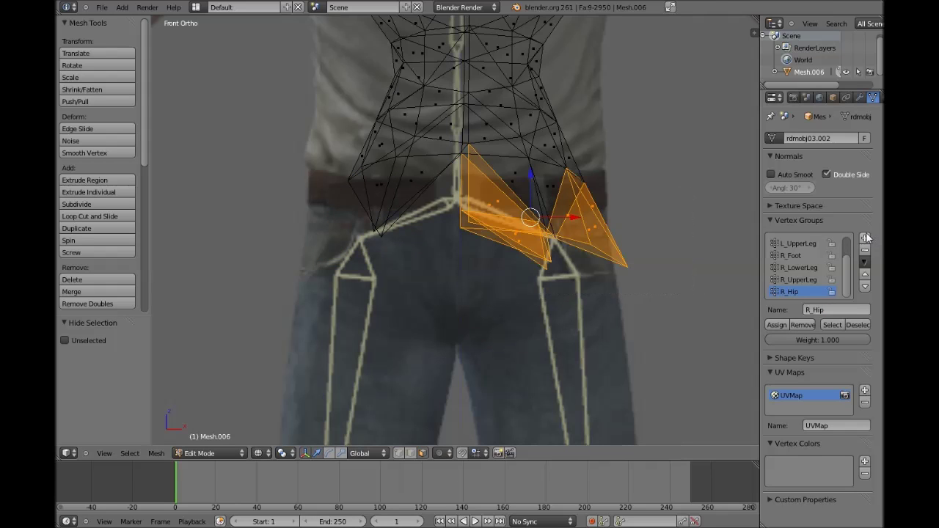
click(864, 238)
click(834, 309)
text(L_Hip)
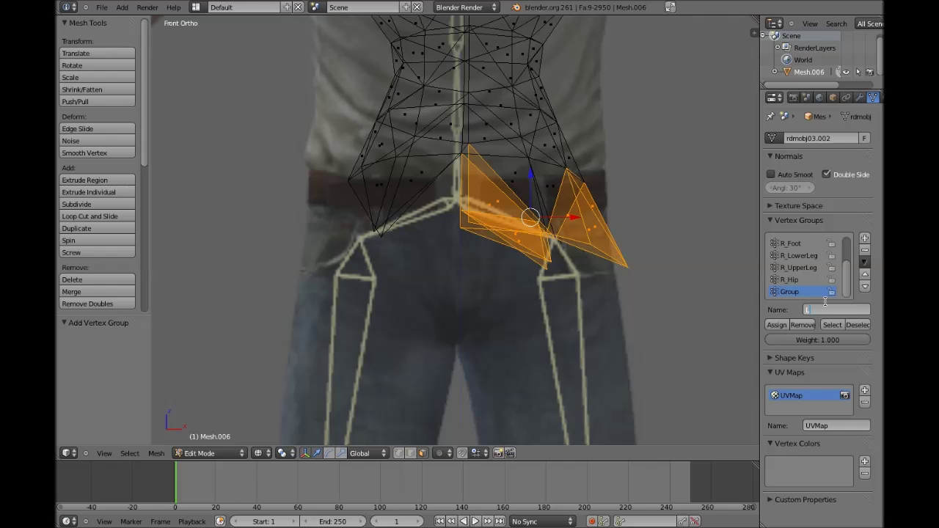
click(775, 325)
key(h)
Step: Box-select the faces around the waist, assign them to a new vertex group named Pelvis and hide them
shift+scroll(513, 302, up, 5)
key(b)
drag(281, 353, 685, 216)
click(864, 238)
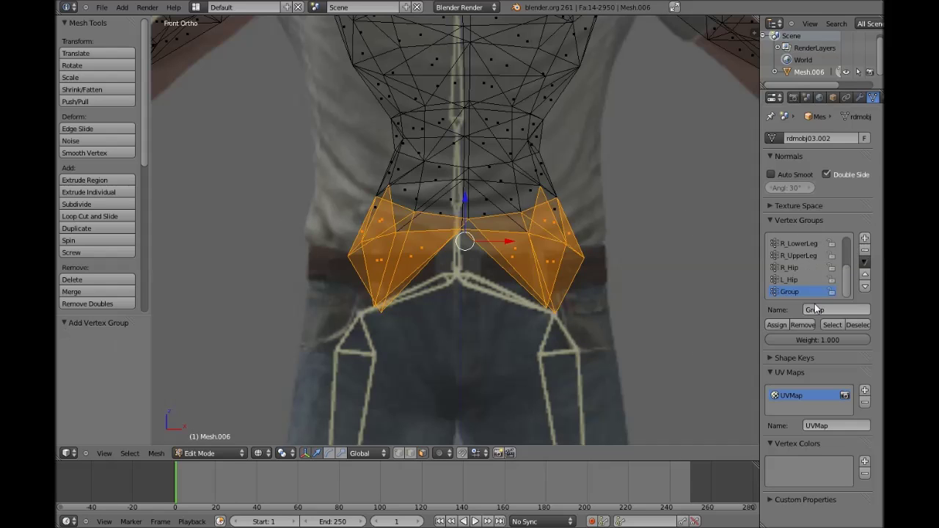
click(817, 310)
text(Pelvis)
key(Return)
click(777, 325)
key(h)
Step: Box-select the abdomen faces above the pelvis, assign them to a new vertex group named LowerTorso and hide them
key(b)
drag(331, 252, 635, 136)
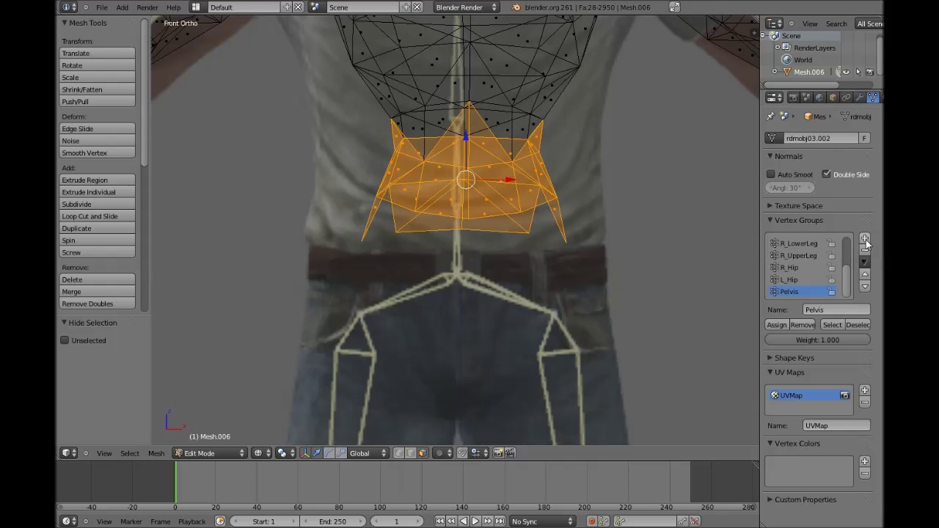
click(864, 238)
click(841, 311)
text(Lo)
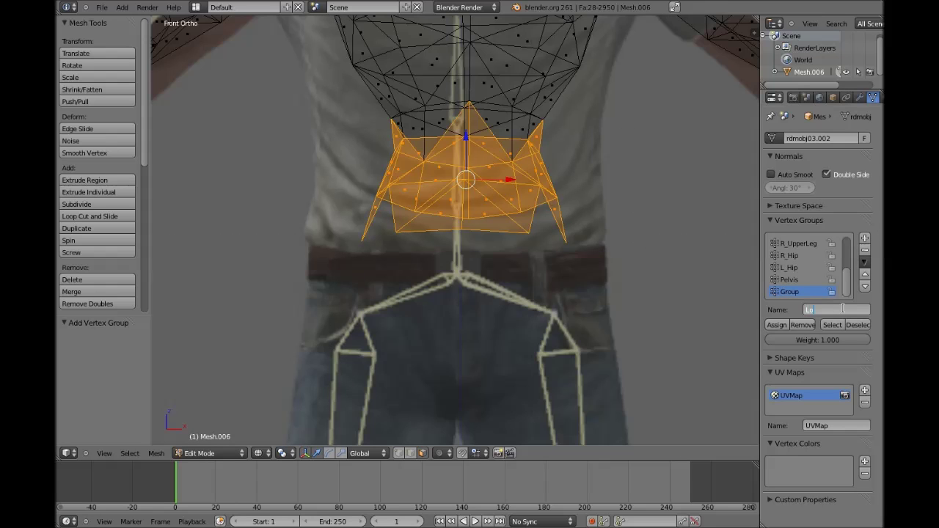
text(werTorso)
click(777, 327)
key(h)
Step: Box-select the faces between the abdomen and chest, assign them to a new vertex group named MidTorso and hide them
shift+scroll(352, 285, up, 7)
key(b)
drag(323, 284, 634, 103)
click(864, 237)
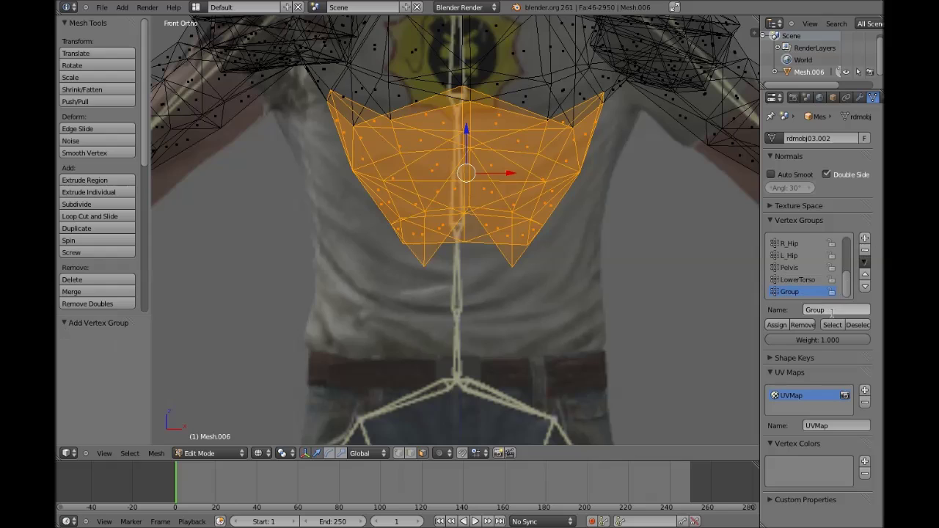
click(831, 311)
text(MidTorso)
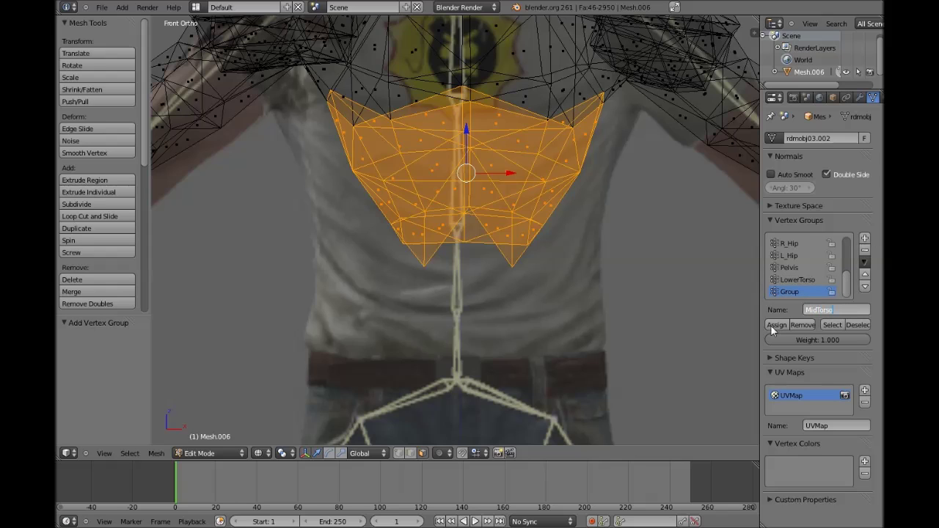
click(770, 325)
key(h)
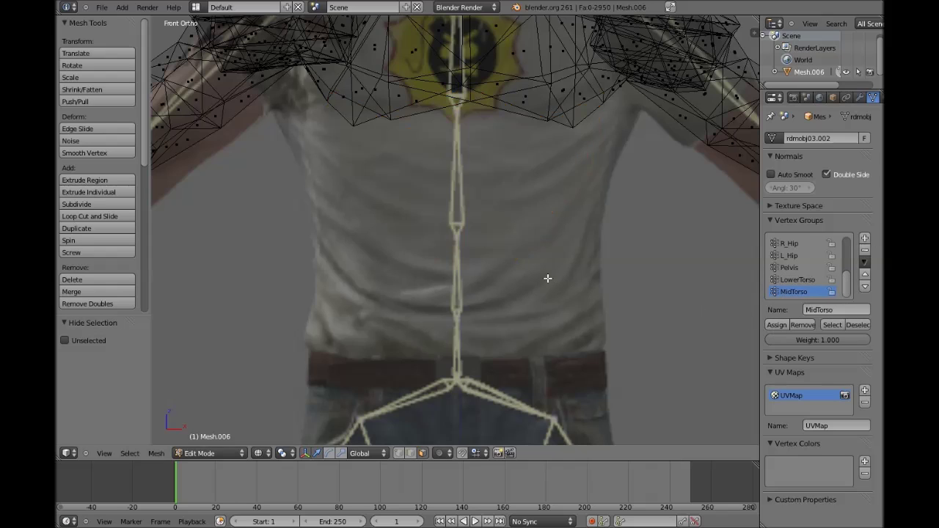
Step: Box-select all faces of the character's left hand up to the wrist
scroll(548, 278, down, 2)
scroll(547, 278, down, 1)
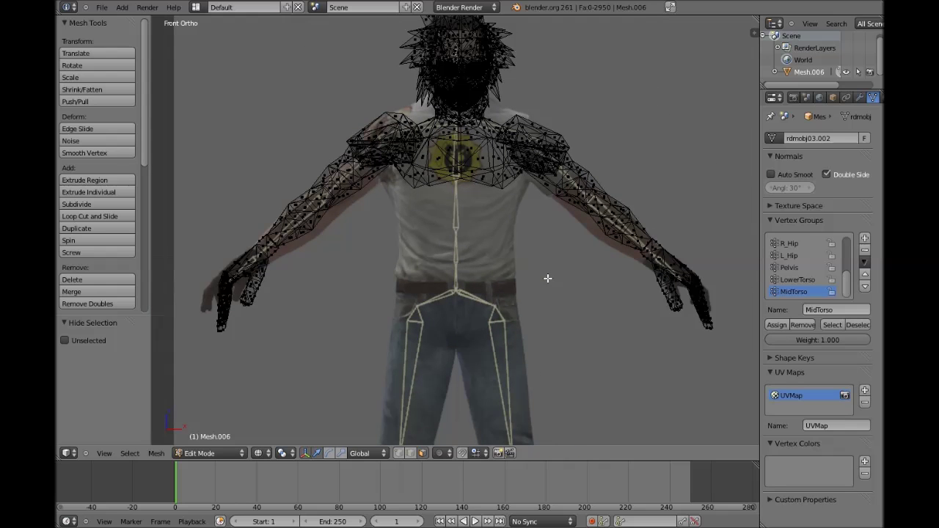
ctrl+scroll(547, 278, up, 8)
shift+scroll(547, 278, down, 4)
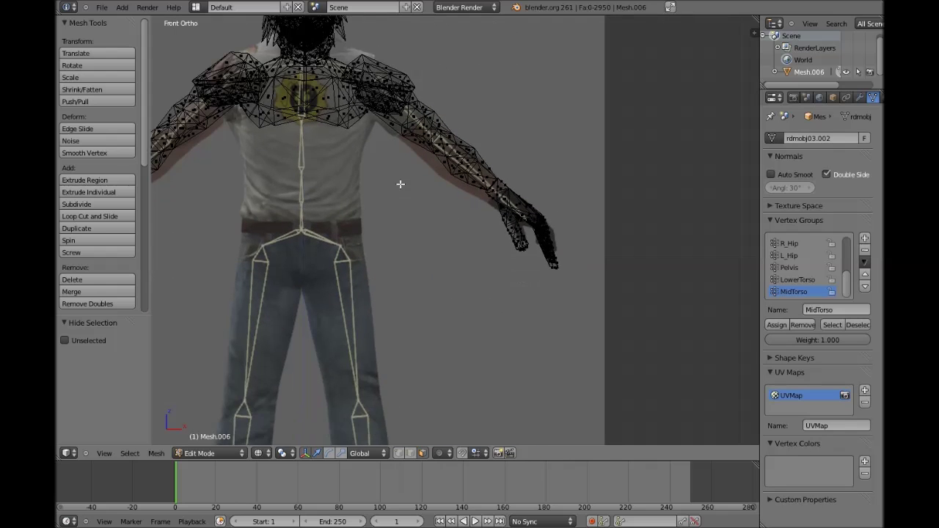
ctrl+scroll(400, 184, down, 2)
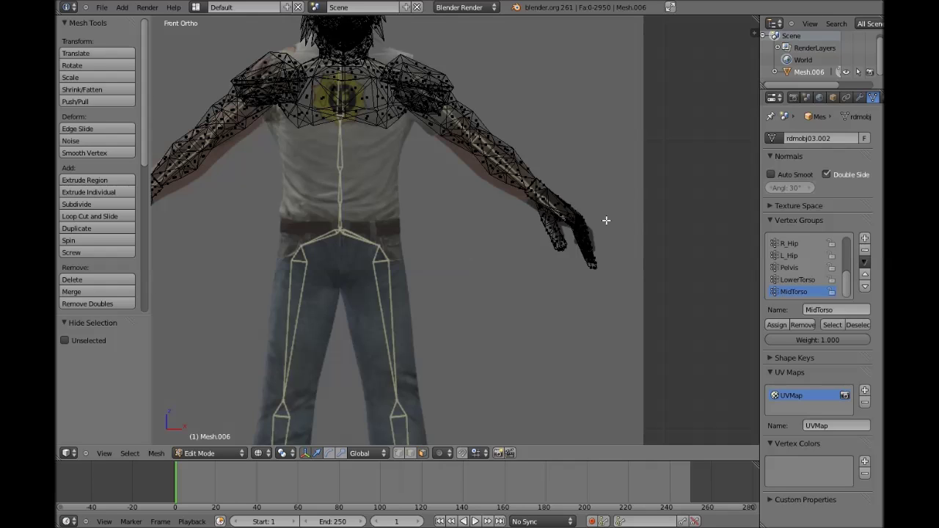
shift+middle_drag(606, 220, 533, 278)
scroll(530, 274, up, 5)
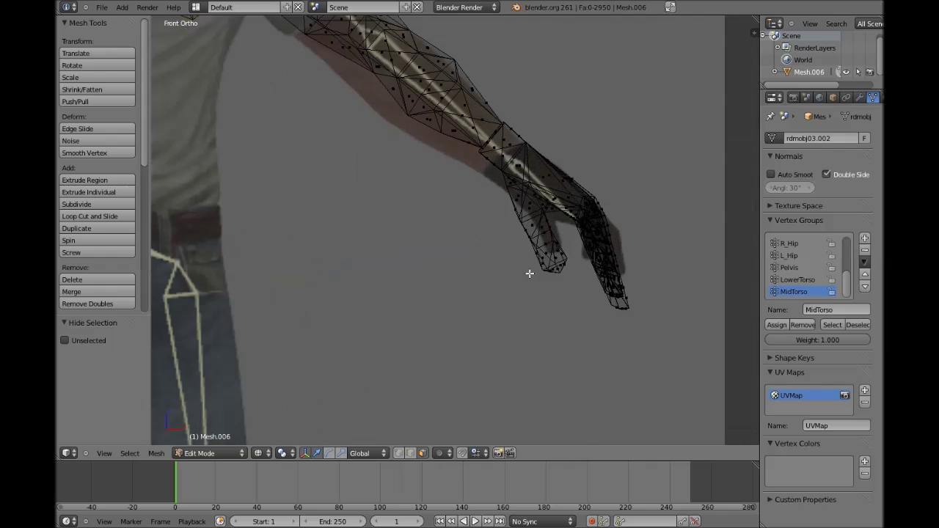
scroll(530, 274, down, 4)
key(a)
key(a)
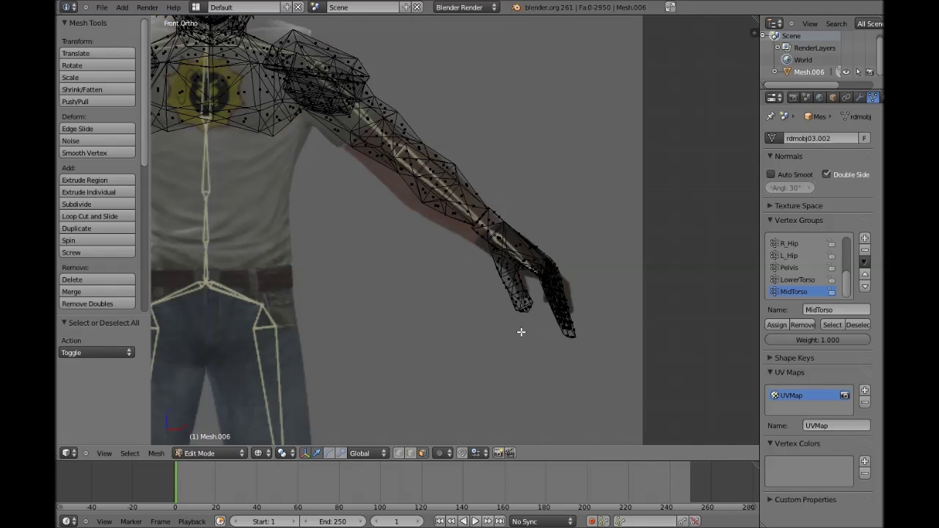
key(n)
key(n)
key(b)
drag(619, 371, 484, 221)
Step: Scale the selected left hand to 0.955 and move it slightly upward to fit the hand bone
key(s)
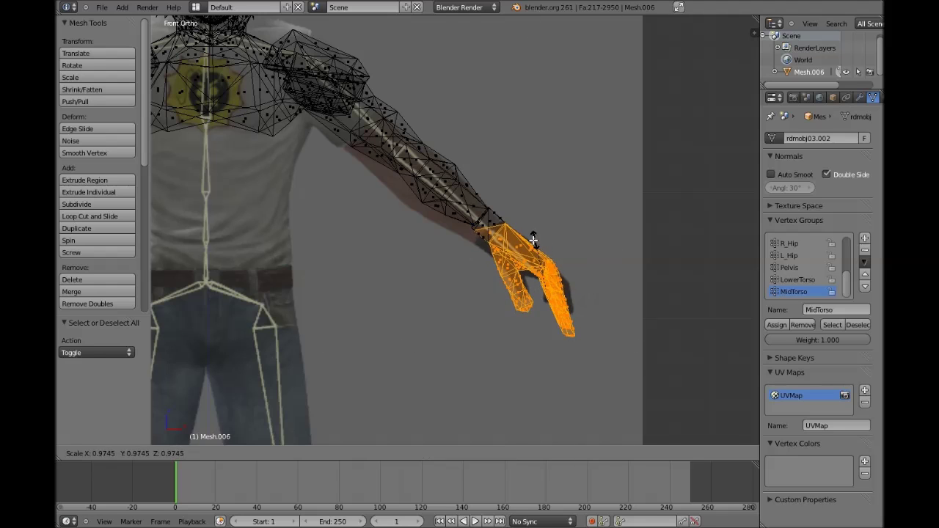
click(533, 240)
key(g)
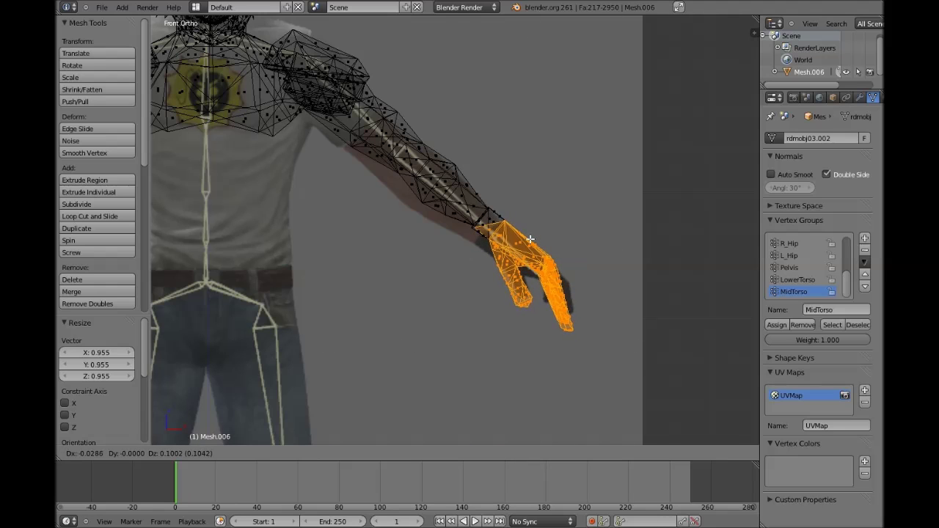
click(530, 240)
Step: Examine the resized left hand from another angle in different shading modes, and return to the front view
key(Tab)
key(z)
mouse_move(556, 247)
middle_down()
mouse_move(433, 259)
mouse_move(312, 237)
mouse_move(281, 193)
middle_up()
key(Tab)
key(z)
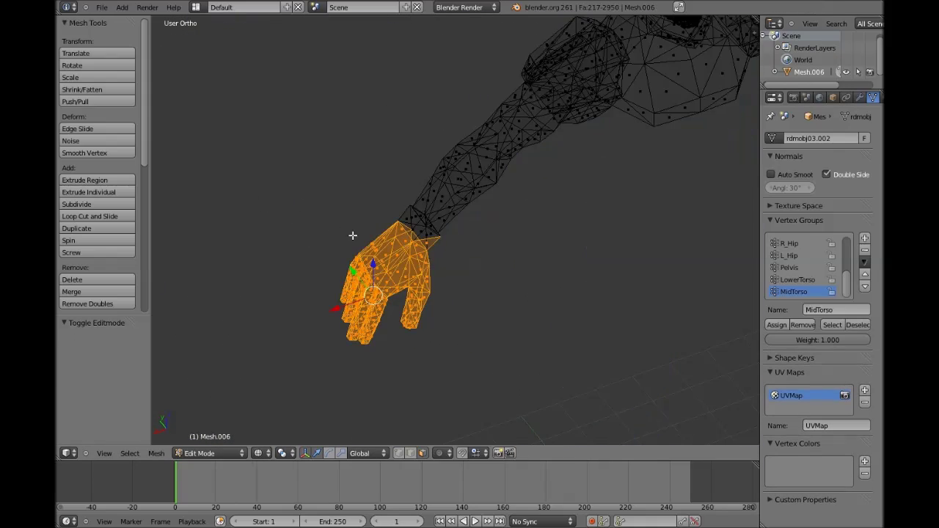
middle_drag(353, 235, 592, 335)
key(z)
key(KP_1)
key(alt+z)
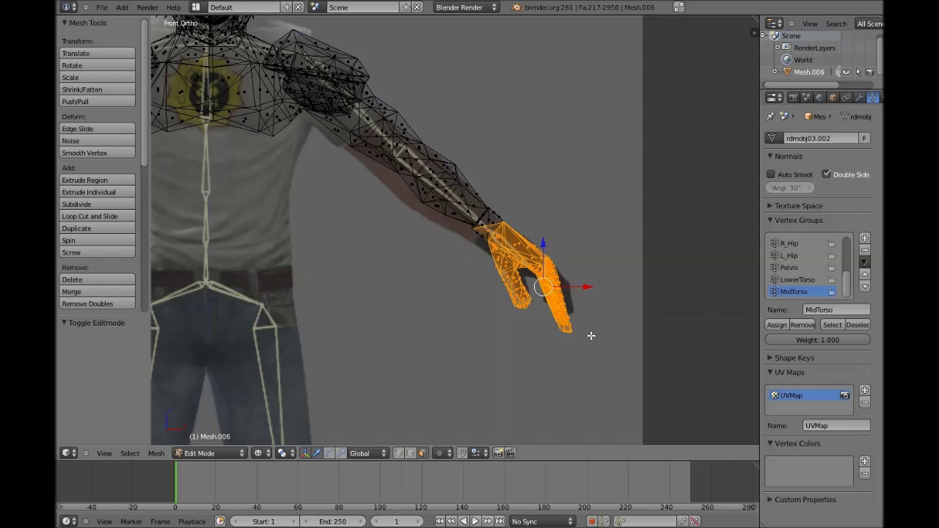
Step: Create a vertex group named L_Hand, assign the selected left hand faces to it and hide them
scroll(592, 335, up, 2)
click(864, 237)
click(829, 309)
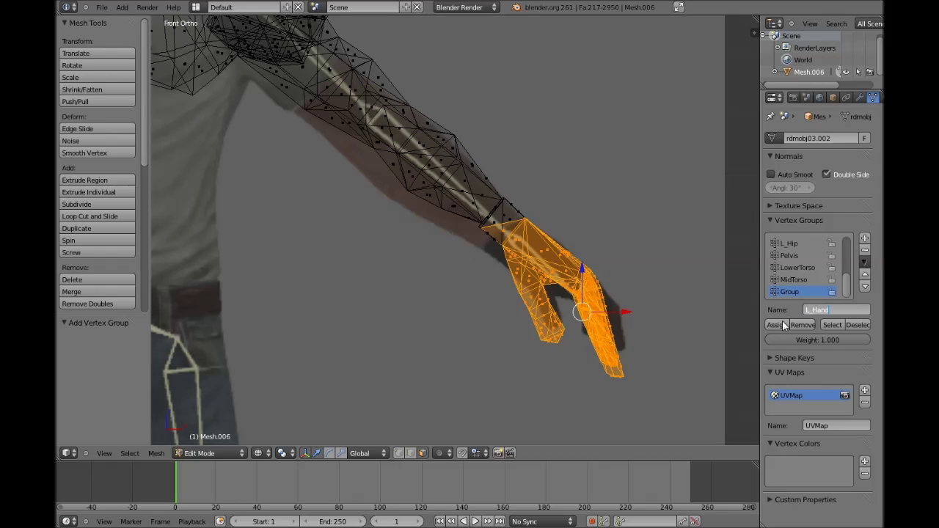
key(Return)
click(783, 323)
key(h)
Step: Box-select the character's left forearm faces from wrist to elbow, adding the missed face near the elbow
scroll(509, 277, down, 1)
shift+scroll(509, 276, up, 3)
key(b)
drag(536, 297, 337, 166)
scroll(389, 208, up, 2)
key(b)
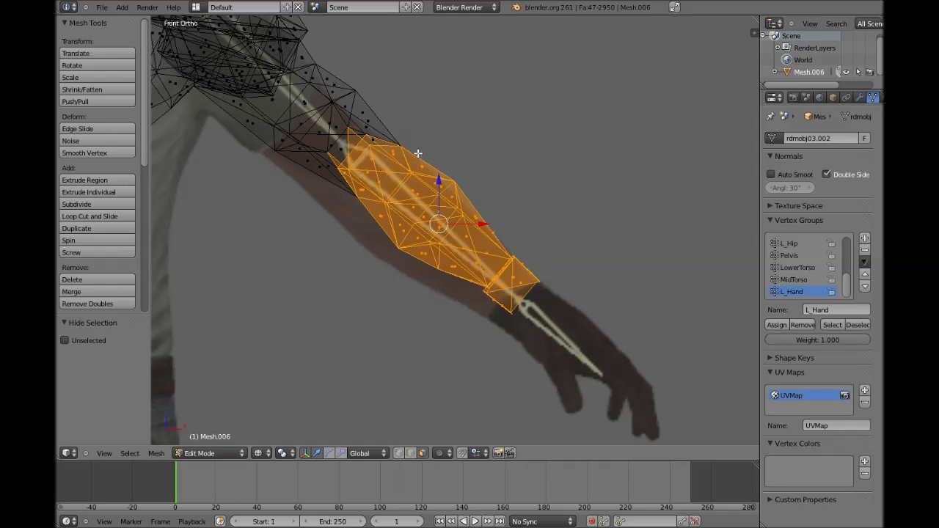
key(b)
drag(419, 153, 366, 129)
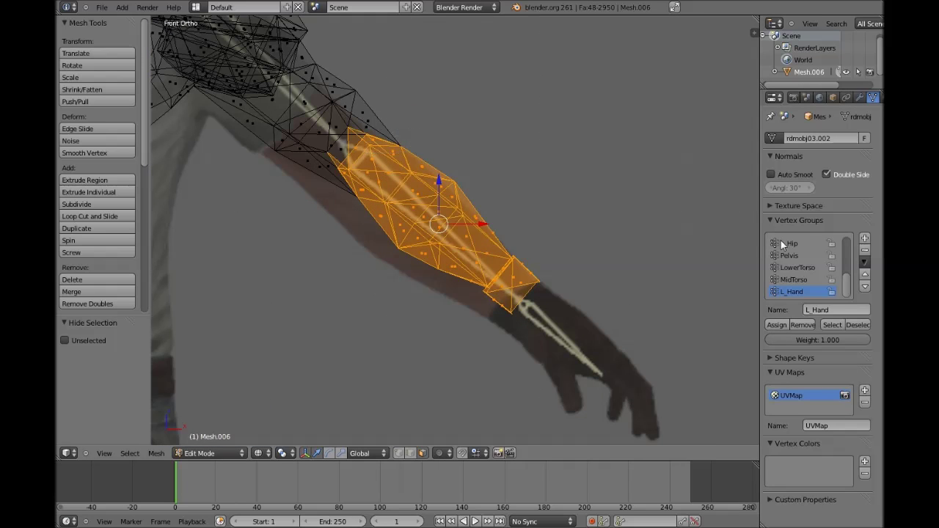
Step: Create a vertex group named L_LowerArm, assign the selected forearm faces to it and hide them
click(865, 241)
click(834, 308)
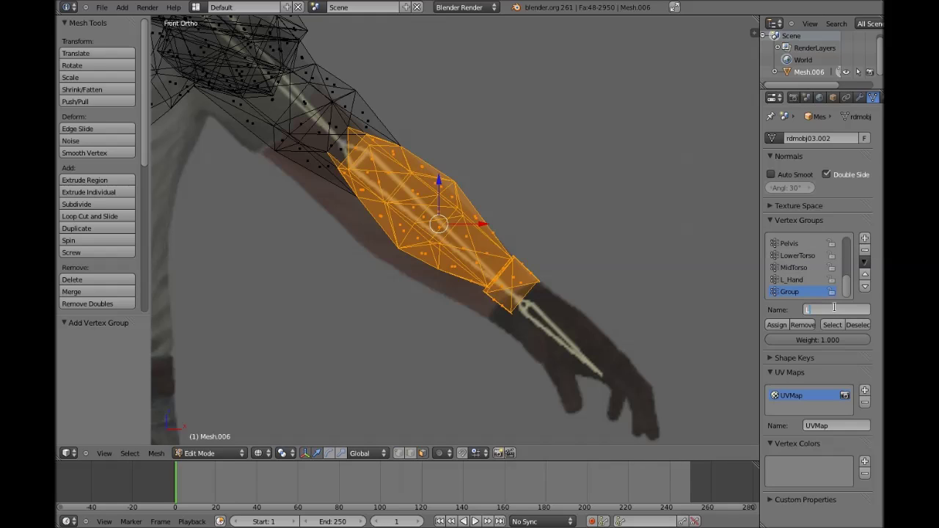
text(L_LowerArm)
key(Return)
click(787, 325)
key(h)
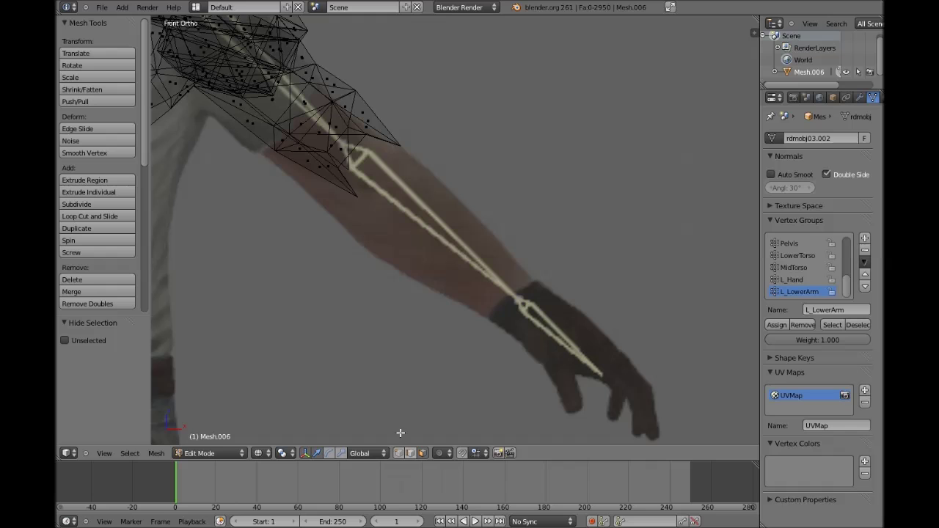
Step: Select the character's left upper arm faces from elbow to shoulder and check the selection in solid shading
shift+middle_drag(391, 290, 547, 406)
shift+middle_drag(543, 347, 580, 396)
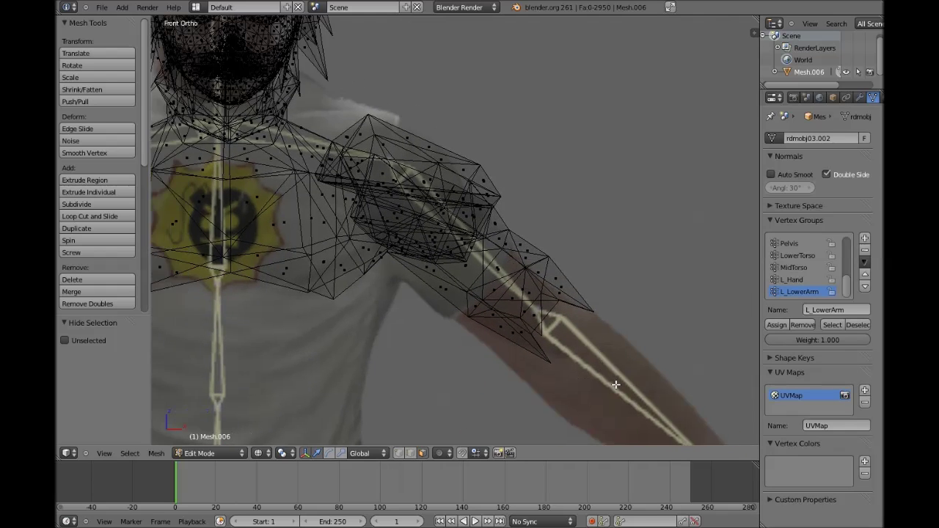
mouse_move(625, 411)
mouse_down()
mouse_move(413, 53)
mouse_move(393, 58)
mouse_move(404, 63)
mouse_up()
key(z)
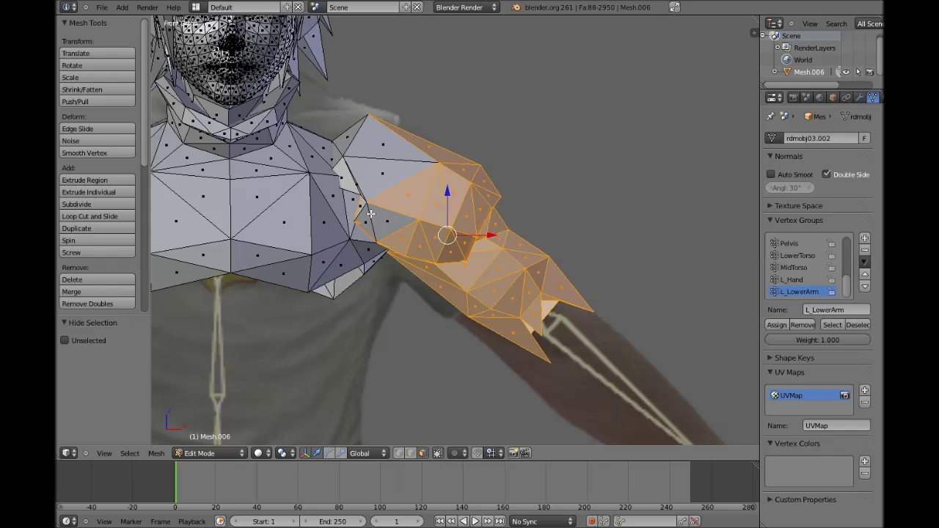
key(z)
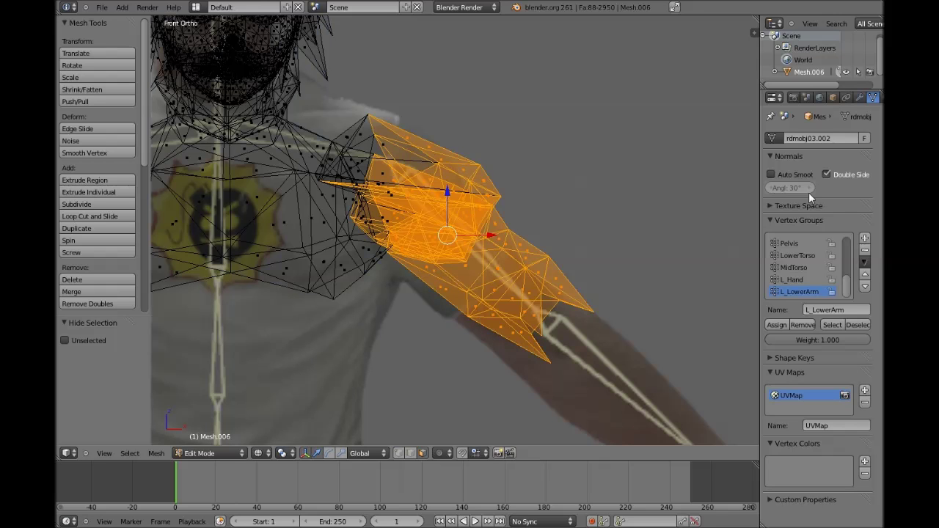
Step: Create a vertex group named L_UpperArm, assign the selected upper arm faces to it and hide them
click(863, 239)
click(826, 310)
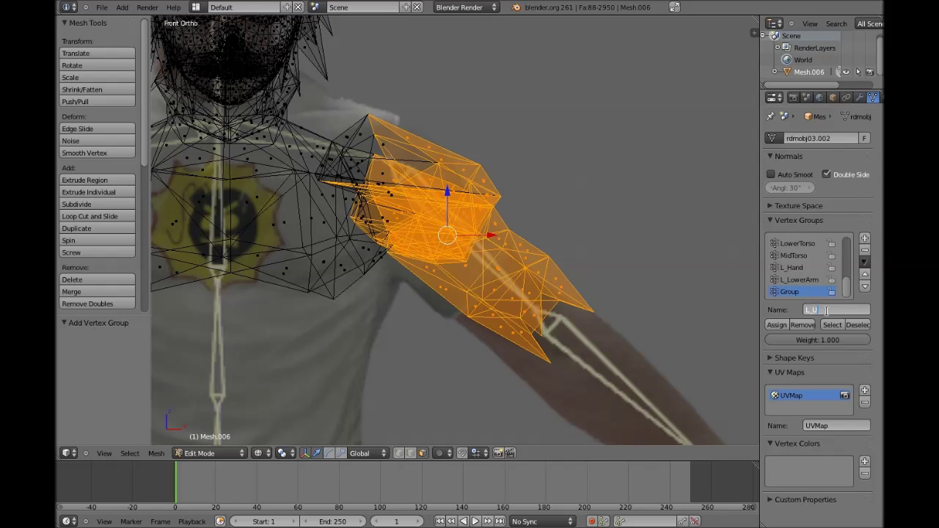
click(778, 328)
key(h)
Step: Examine the remaining faces around the character's left shoulder in solid and wireframe shading
key(z)
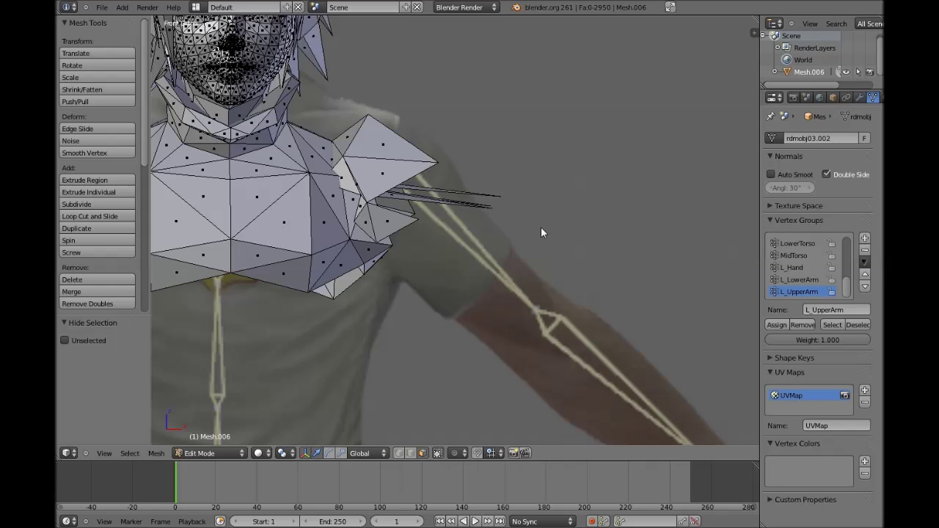
key(Tab)
key(Tab)
middle_drag(538, 228, 540, 209)
key(z)
key(z)
key(KP_1)
key(z)
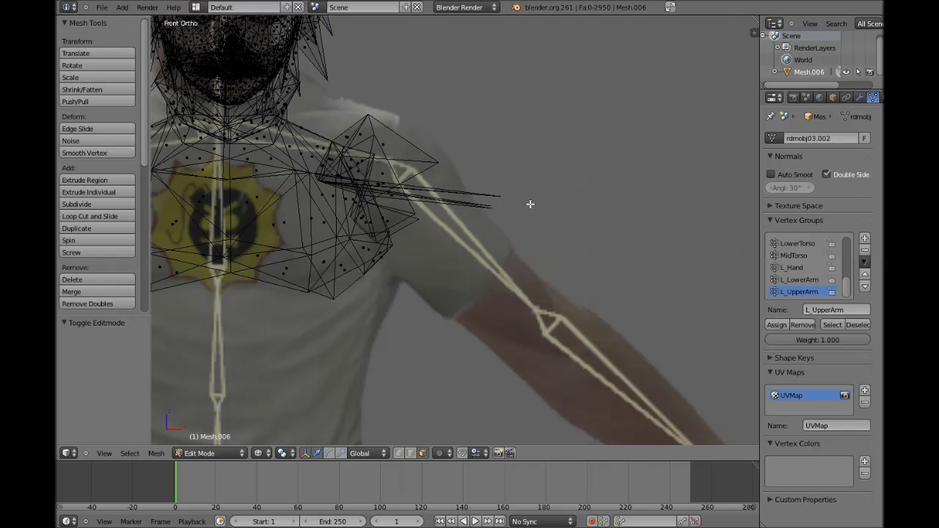
key(z)
Step: Box-select the faces of the character's right hand in wireframe shading
ctrl+scroll(530, 204, down, 20)
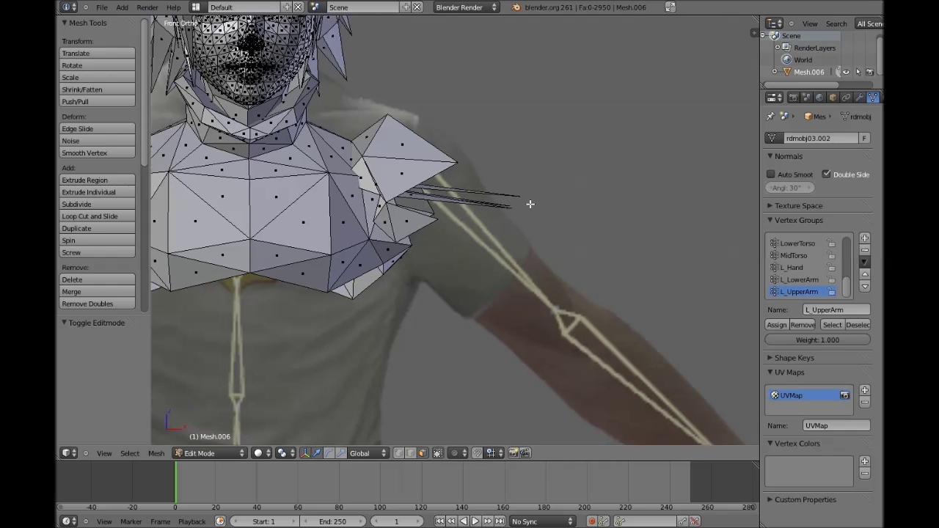
ctrl+scroll(530, 204, up, 8)
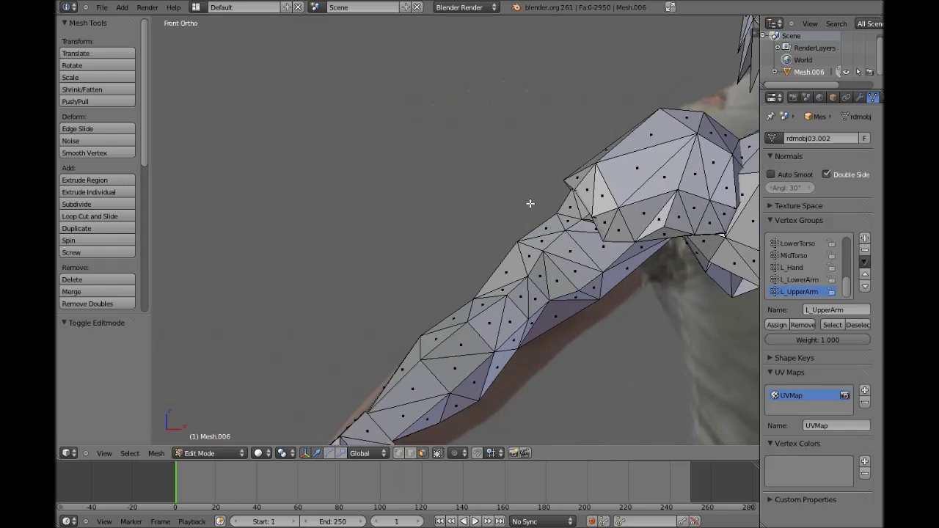
shift+scroll(530, 204, down, 5)
shift+scroll(530, 203, down, 3)
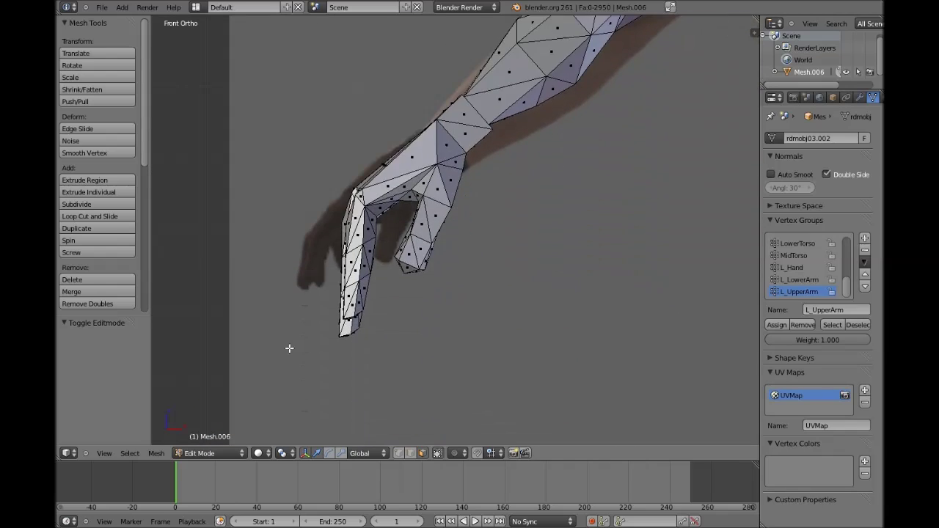
key(z)
key(b)
drag(289, 348, 443, 176)
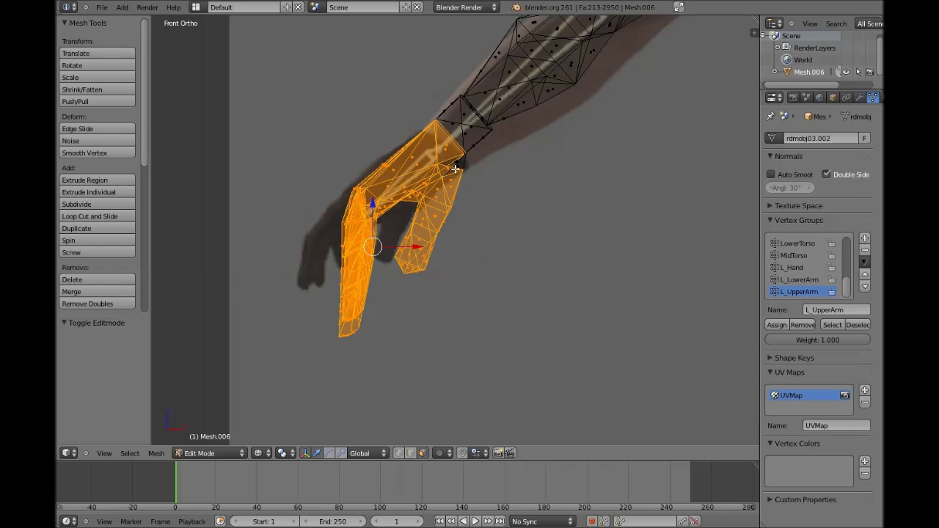
Step: Scale the selected right hand to about 0.95, rotate it 4.599° and move it -0.07455 in X and 0.199 in Z
shift+scroll(325, 268, up, 2)
key(s)
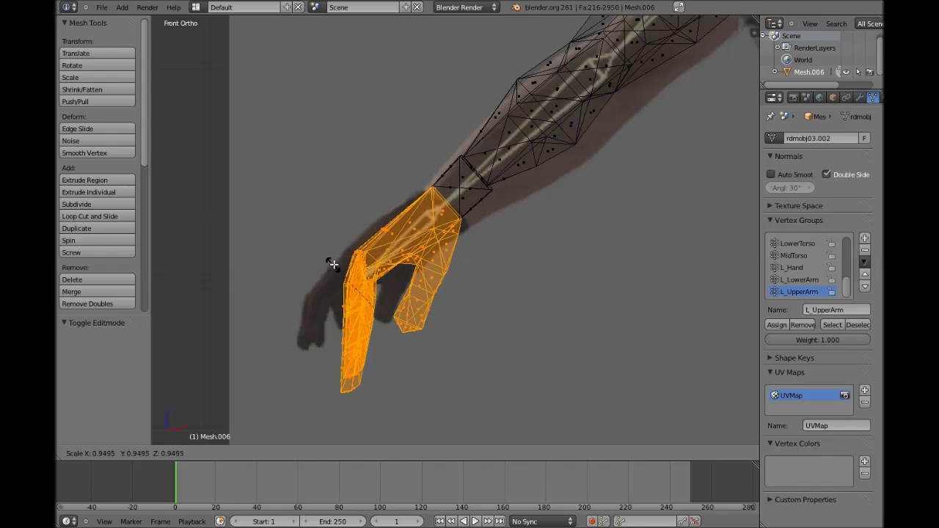
click(334, 264)
key(r)
click(355, 176)
key(g)
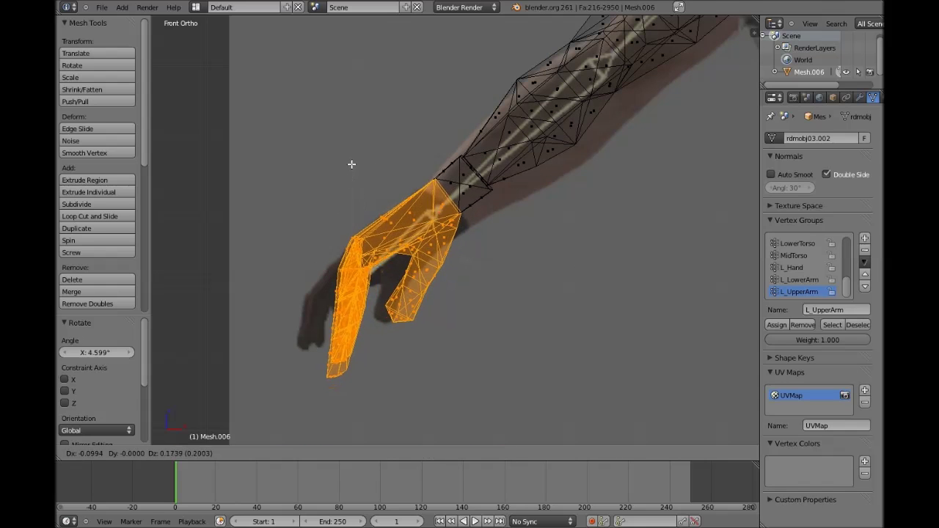
click(352, 162)
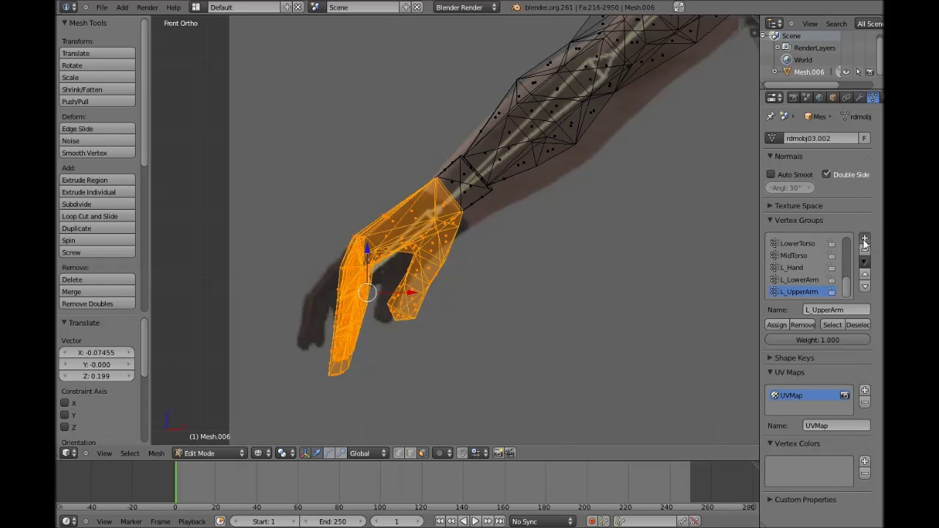
Step: Create a vertex group named R_Hand, assign the selected right hand faces to it and hide them
click(864, 240)
text(R_Hand)
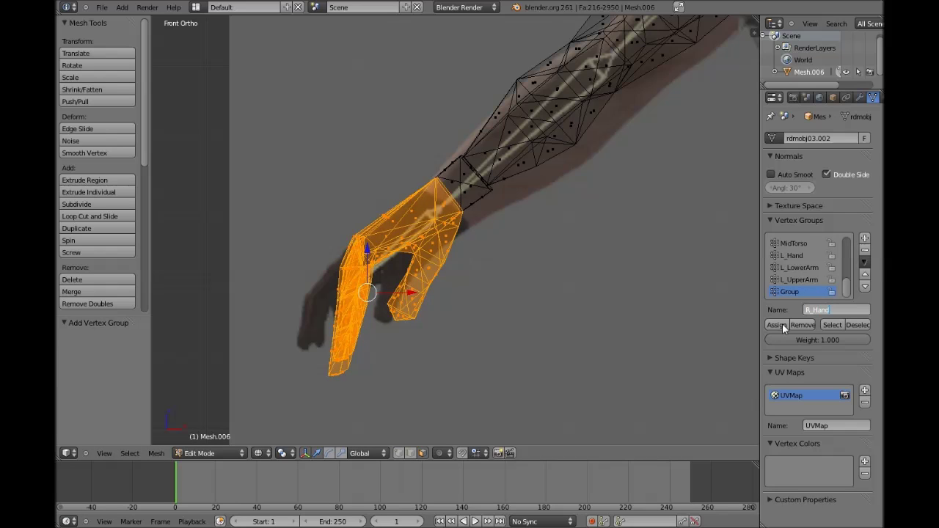
click(778, 325)
key(h)
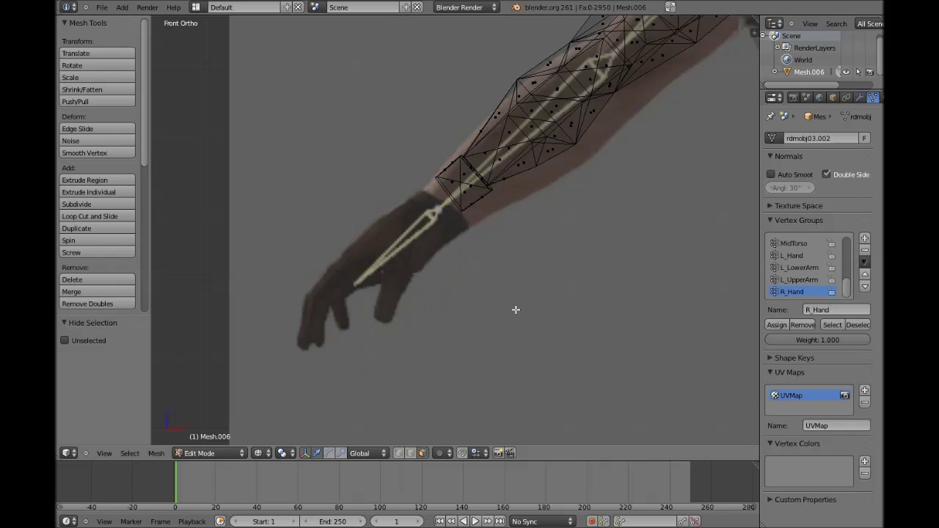
Step: Box-select the faces of the character's right forearm in wireframe shading
scroll(515, 315, up, 4)
key(b)
drag(311, 361, 551, 163)
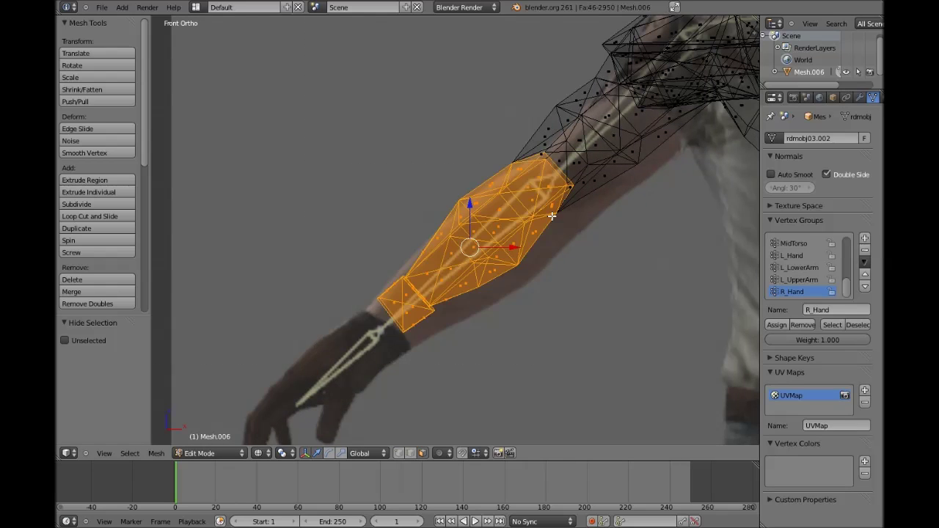
key(b)
drag(568, 206, 549, 223)
Step: Create a vertex group named R_LowerArm, assign the selected right forearm faces to it and hide them
click(865, 237)
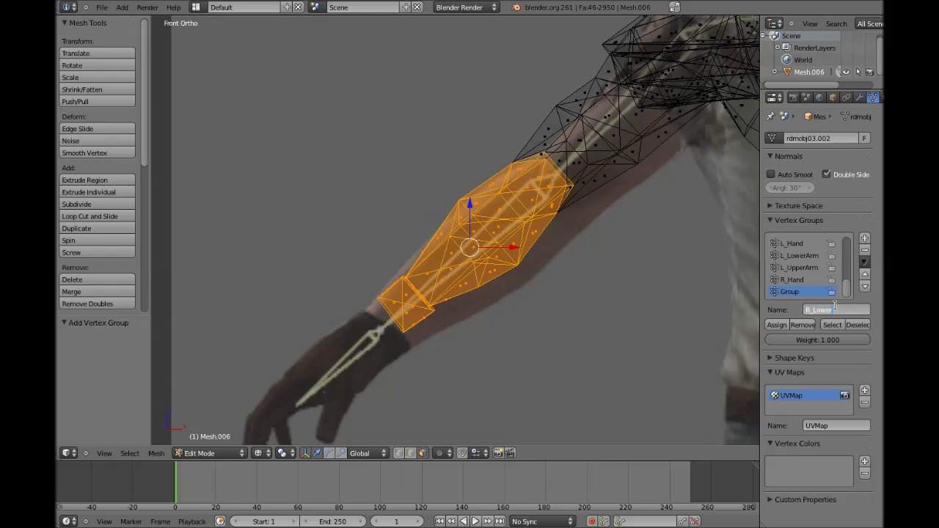
click(781, 328)
key(h)
Step: Box-select the faces of the character's right upper arm, from the elbow up to the shoulder
ctrl+scroll(627, 292, up, 15)
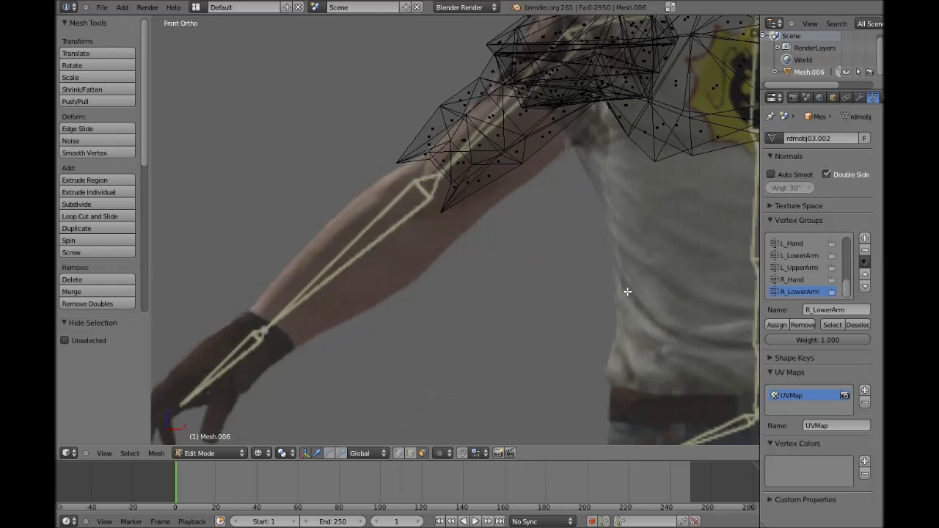
shift+scroll(627, 292, up, 13)
key(b)
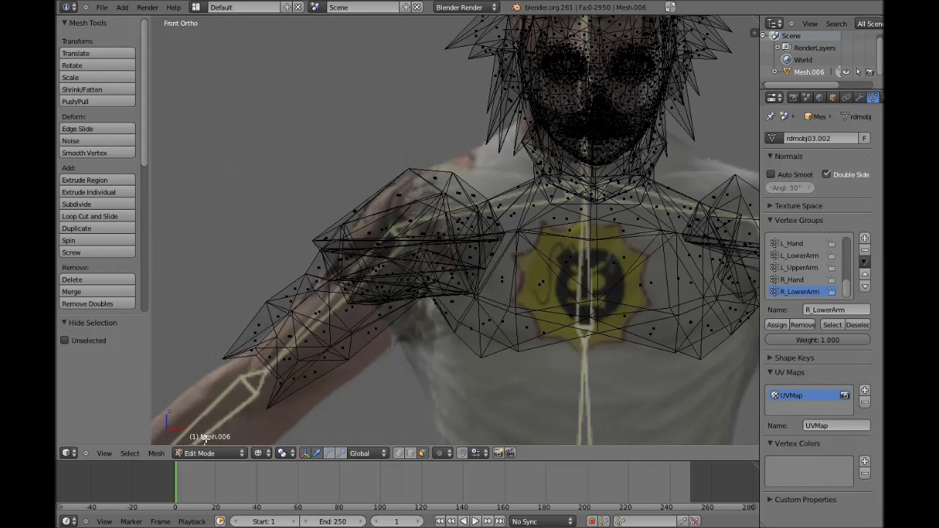
drag(204, 444, 448, 180)
scroll(448, 179, down, 3)
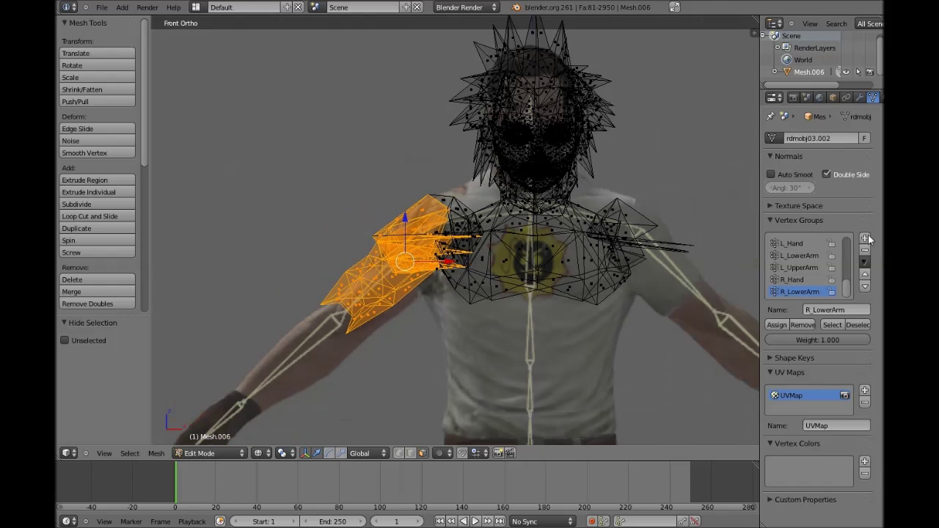
Step: Create a vertex group named R_UpperArm, assign the selected right upper arm faces to it and hide them
click(865, 239)
click(827, 310)
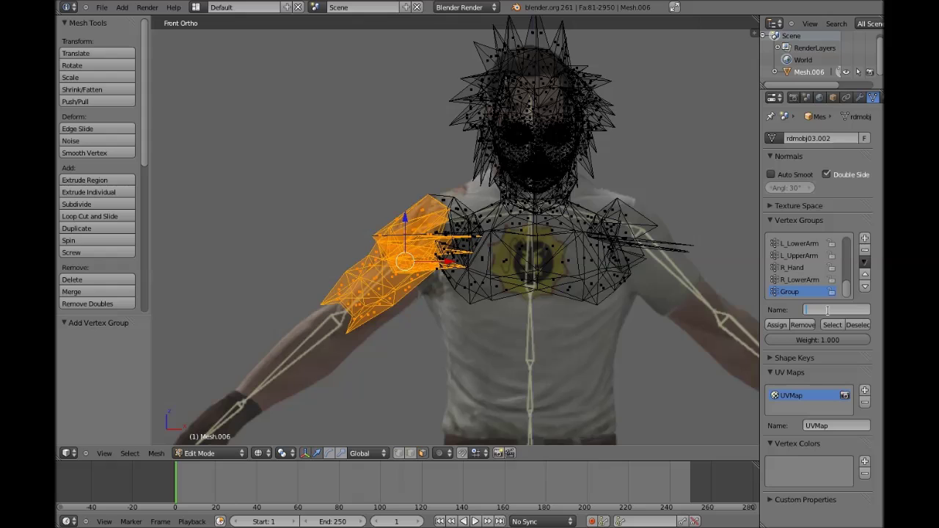
text(R_UpperArm)
key(Return)
click(779, 325)
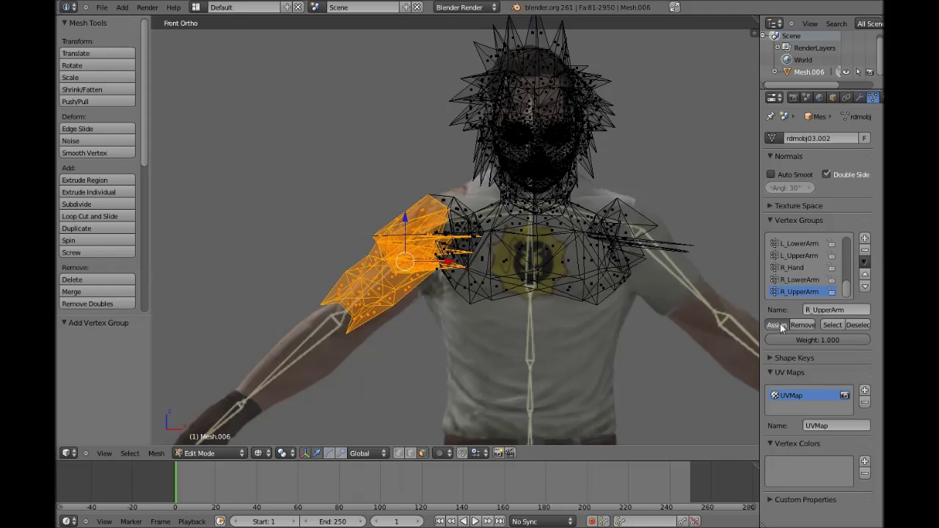
key(h)
Step: Box-select the leftover faces protruding from the right shoulder, add them to R_UpperArm and clear the selection
scroll(426, 300, up, 5)
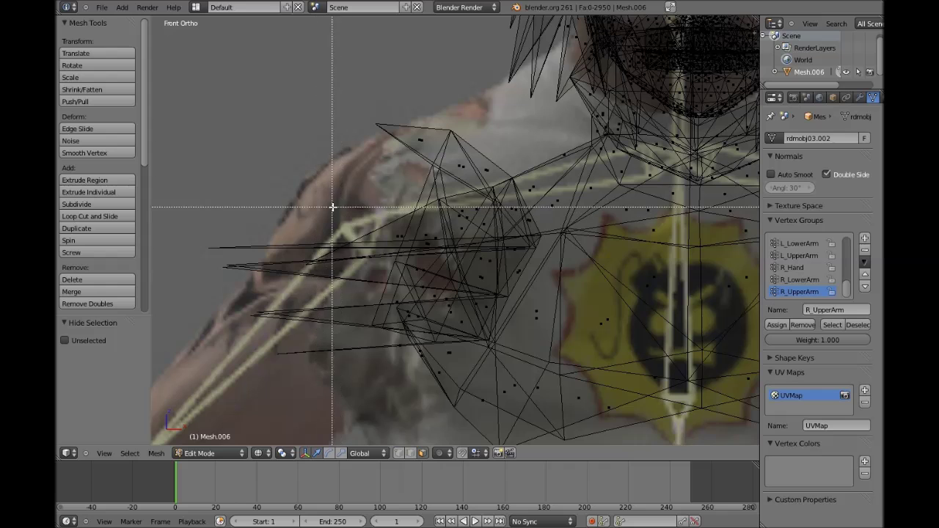
key(b)
drag(314, 377, 396, 83)
key(b)
drag(310, 389, 404, 46)
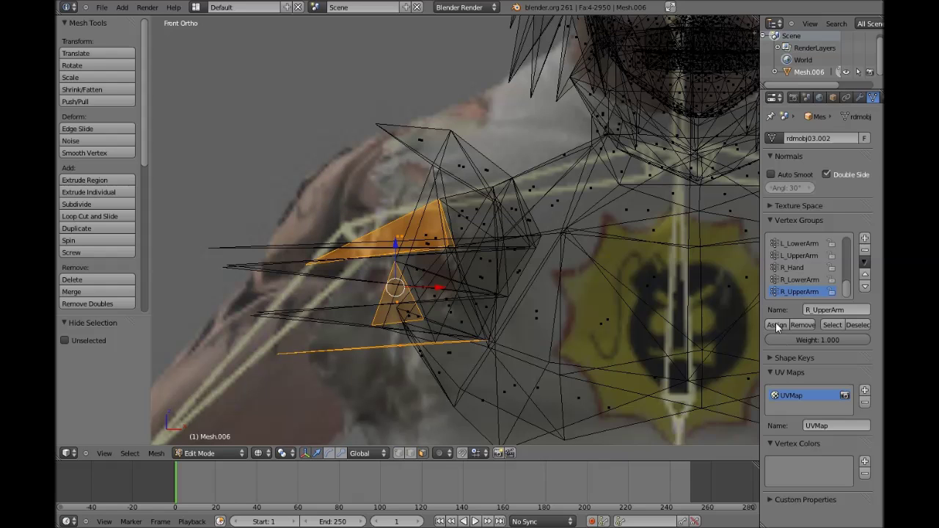
click(776, 324)
key(a)
Step: Check the whole character mesh in Object Mode and return to Edit Mode to examine the remaining head and chest faces
scroll(429, 201, down, 4)
key(Tab)
scroll(430, 201, down, 4)
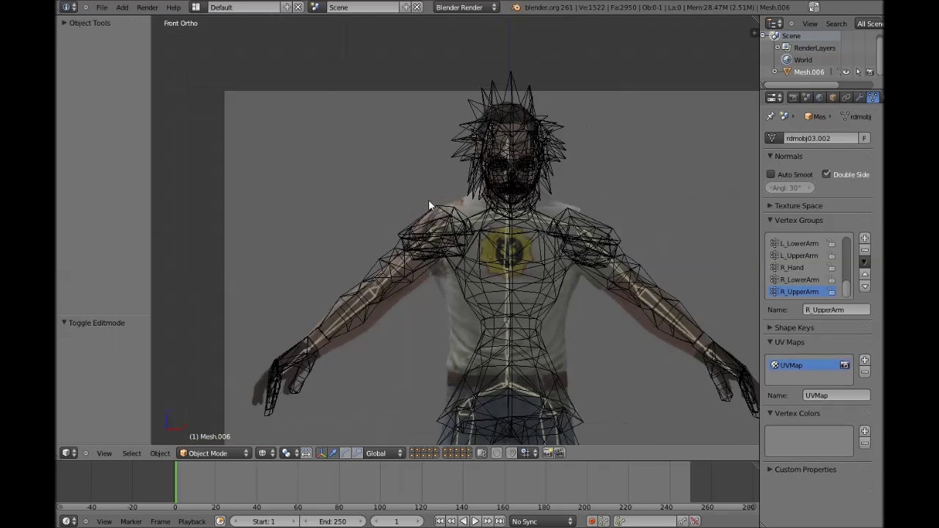
scroll(428, 199, down, 4)
key(Tab)
scroll(429, 200, up, 2)
scroll(428, 199, down, 3)
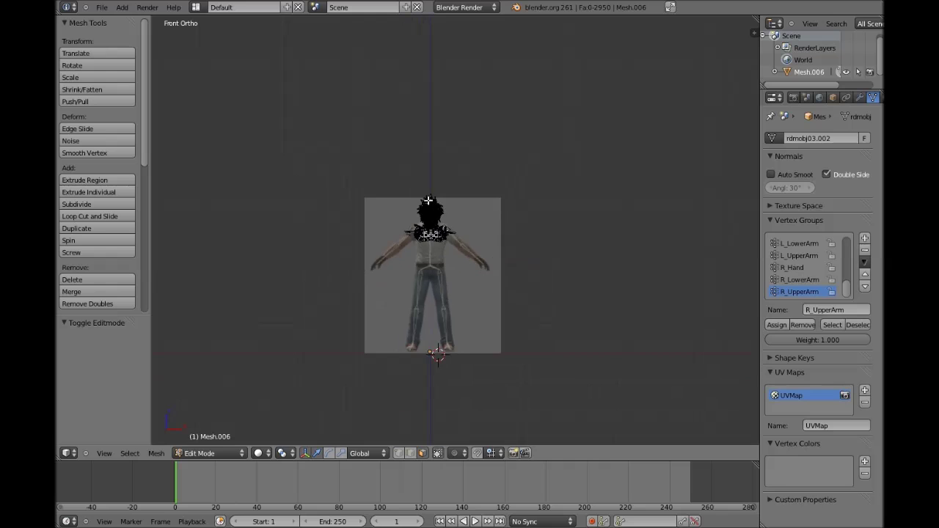
shift+scroll(429, 201, down, 7)
shift+scroll(461, 247, up, 9)
scroll(475, 290, up, 6)
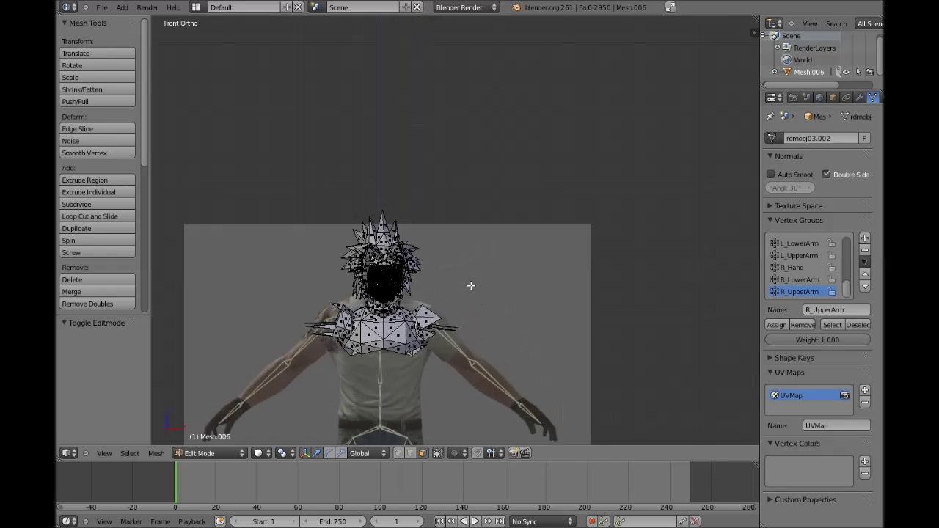
shift+scroll(471, 285, down, 5)
scroll(471, 286, up, 2)
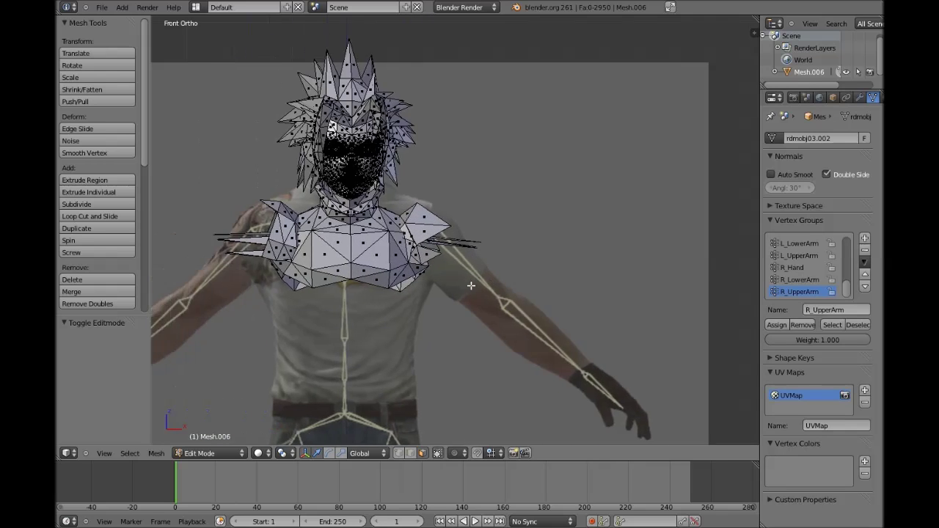
Step: Examine the faces around the character's left shoulder and neck in solid and wireframe shading
ctrl+scroll(471, 286, down, 3)
key(z)
scroll(583, 252, up, 7)
shift+scroll(623, 235, up, 3)
key(z)
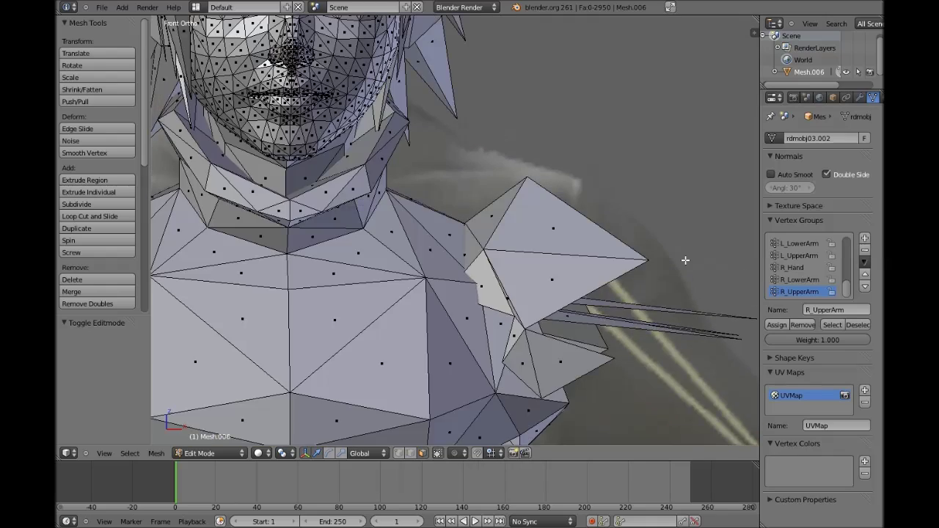
key(z)
key(z)
key(z)
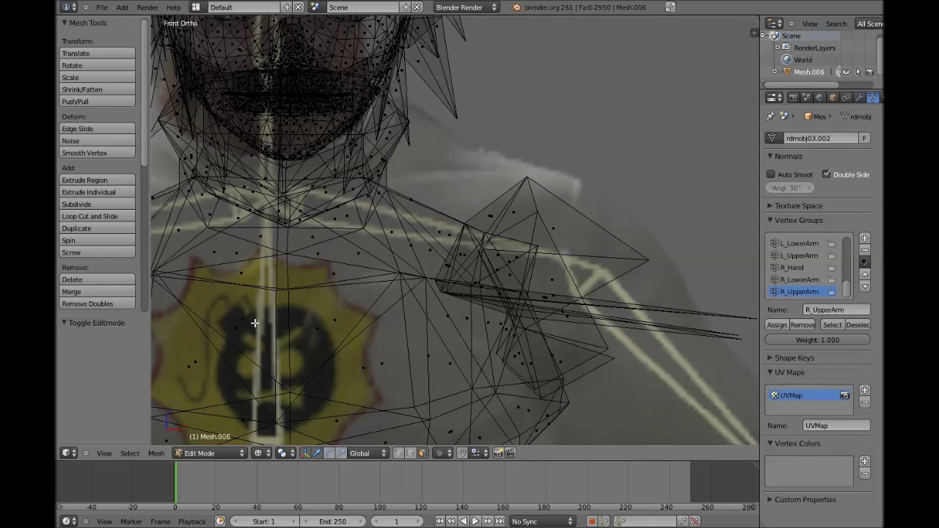
drag(457, 247, 576, 233)
key(z)
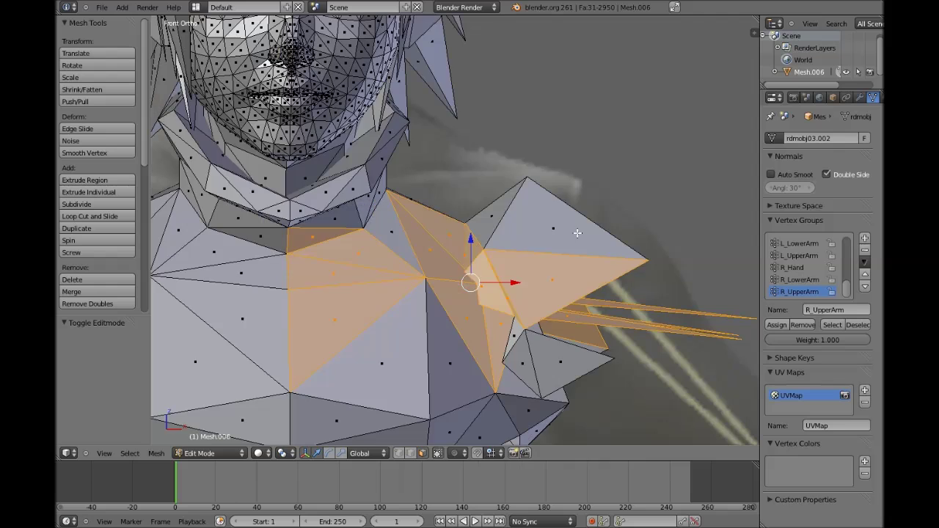
key(a)
key(z)
key(b)
drag(406, 196, 170, 166)
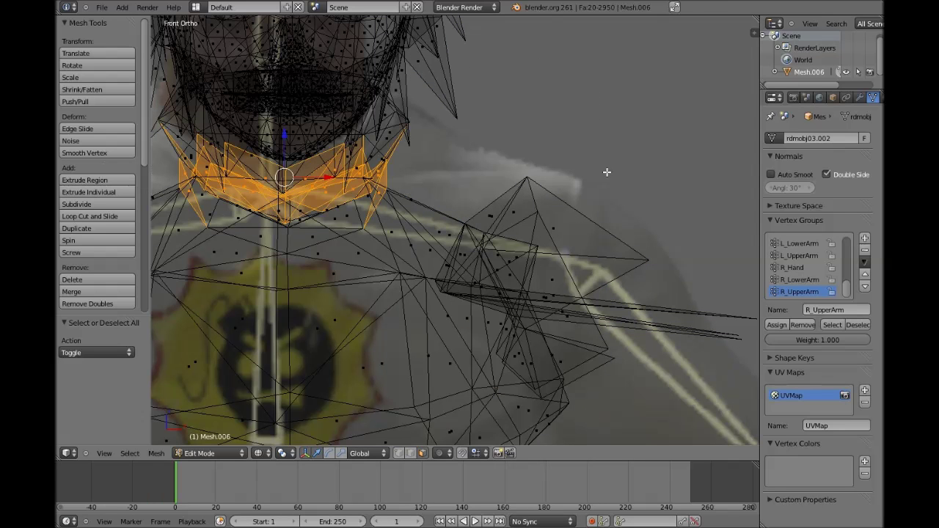
key(a)
Step: Try to gather the left collar and shoulder faces with successive box selections, checking them in solid shading
key(z)
key(z)
key(b)
drag(678, 282, 544, 271)
scroll(586, 275, down, 2)
key(b)
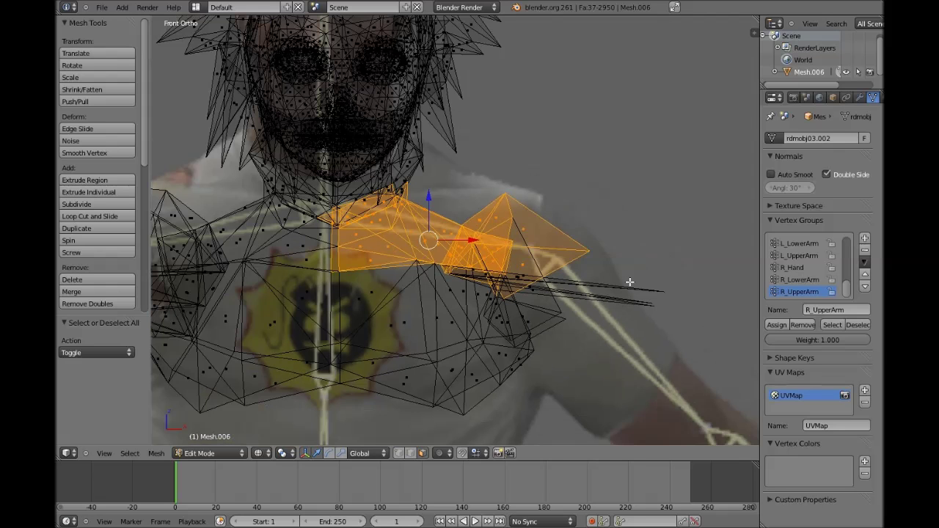
mouse_move(638, 269)
mouse_down()
mouse_move(377, 216)
mouse_move(340, 217)
mouse_up()
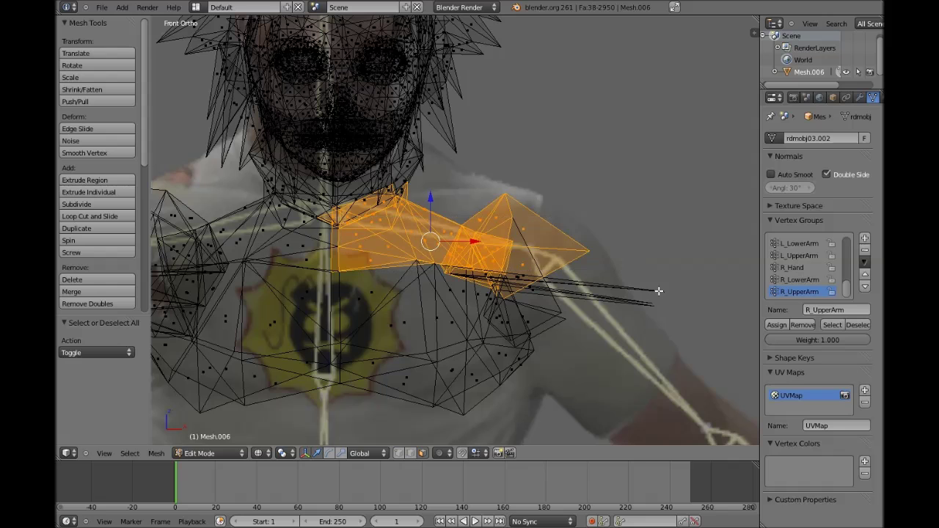
key(b)
mouse_move(624, 297)
mouse_down()
mouse_move(473, 240)
mouse_move(485, 238)
mouse_up()
drag(543, 293, 543, 292)
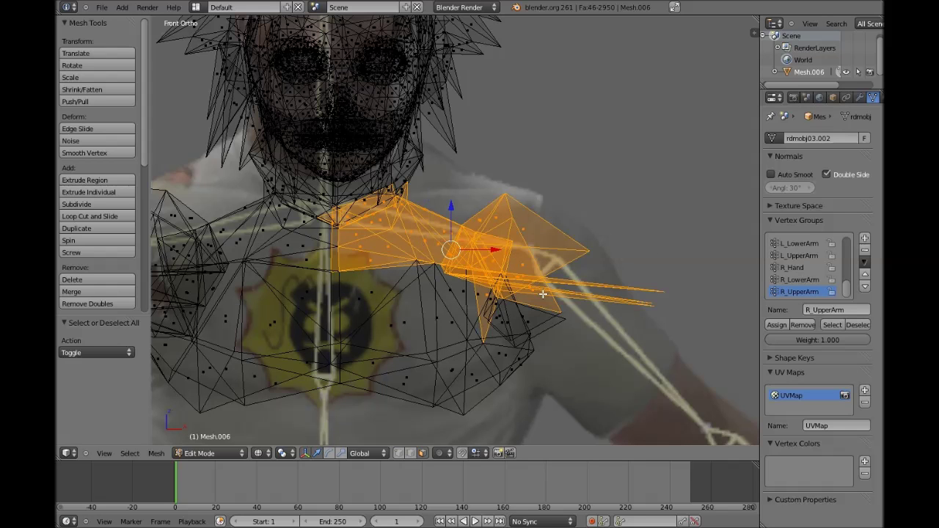
key(z)
key(z)
key(b)
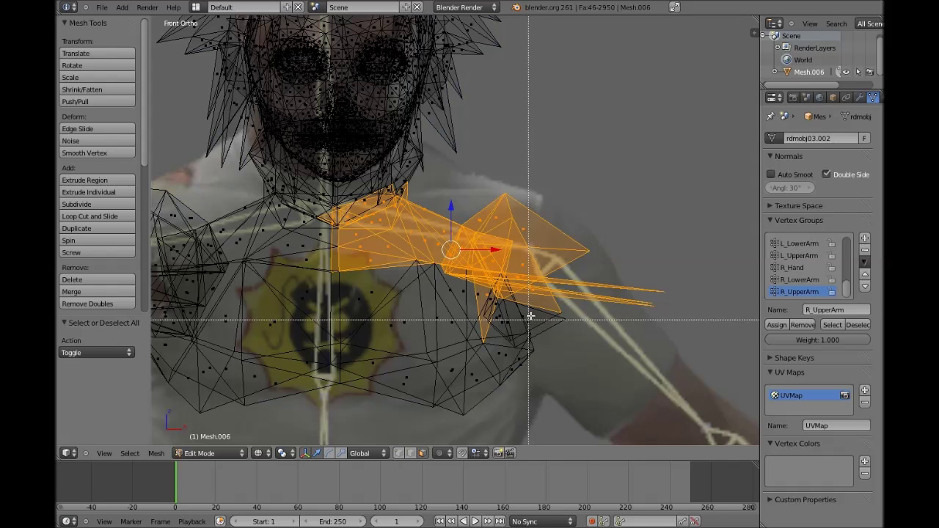
drag(547, 334, 499, 293)
key(z)
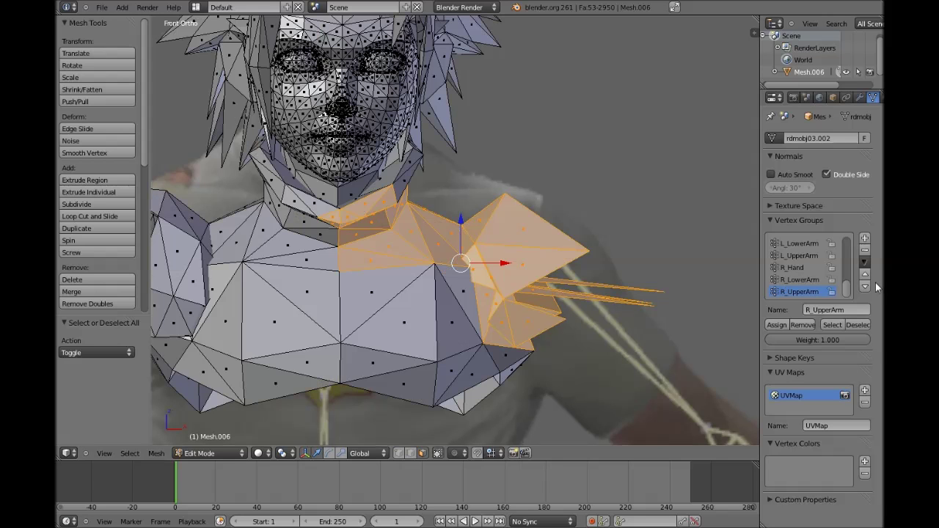
key(z)
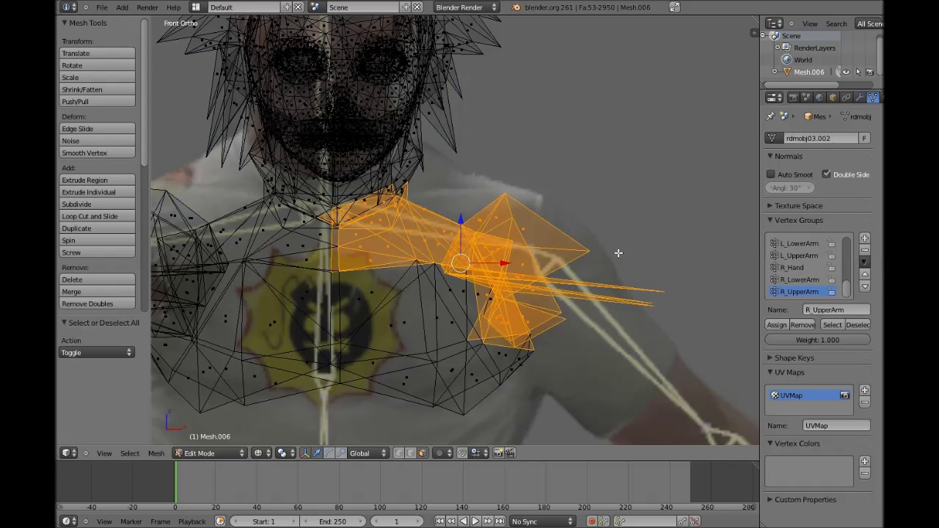
key(a)
Step: Box-select the faces running along the left shoulder bone from the neck to the shoulder joint
key(b)
drag(635, 261, 351, 202)
key(Escape)
key(b)
drag(621, 248, 334, 202)
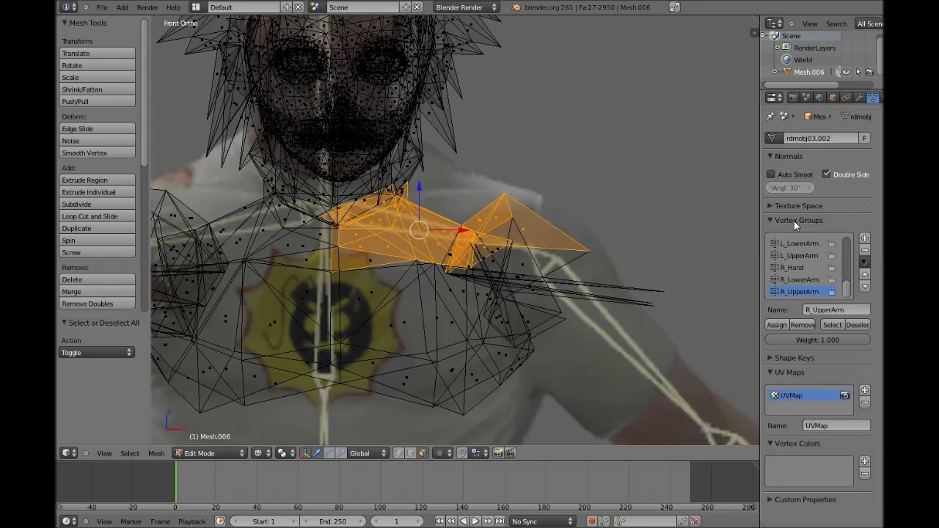
Step: Create a vertex group named L_Shoulder, assign the selected left shoulder faces to it and hide them
click(865, 239)
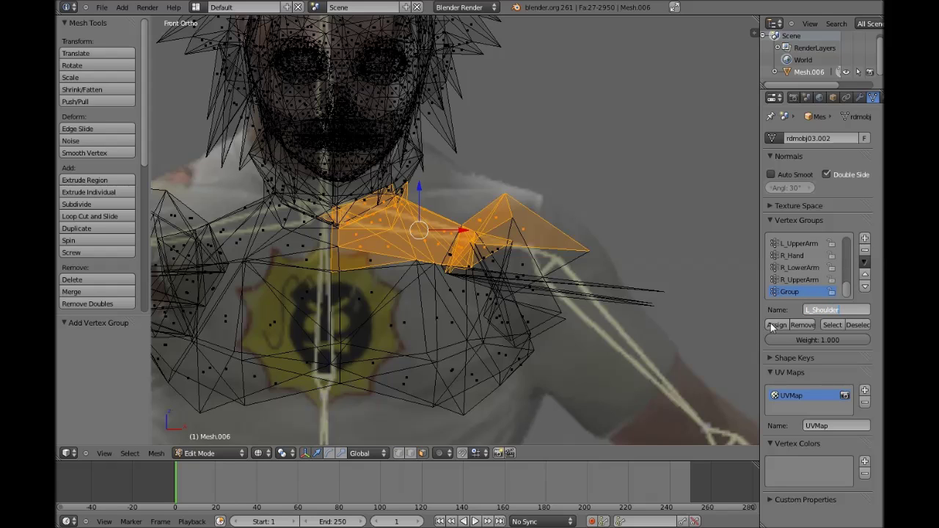
click(776, 325)
click(776, 325)
key(h)
Step: Box-select the leftover faces around the left shoulder joint, add them to L_Shoulder and hide them
key(b)
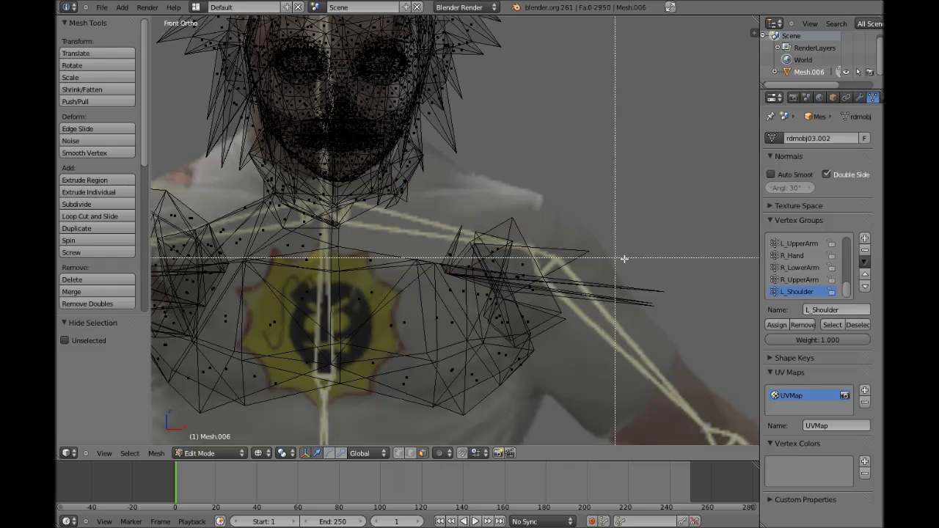
drag(643, 270, 436, 225)
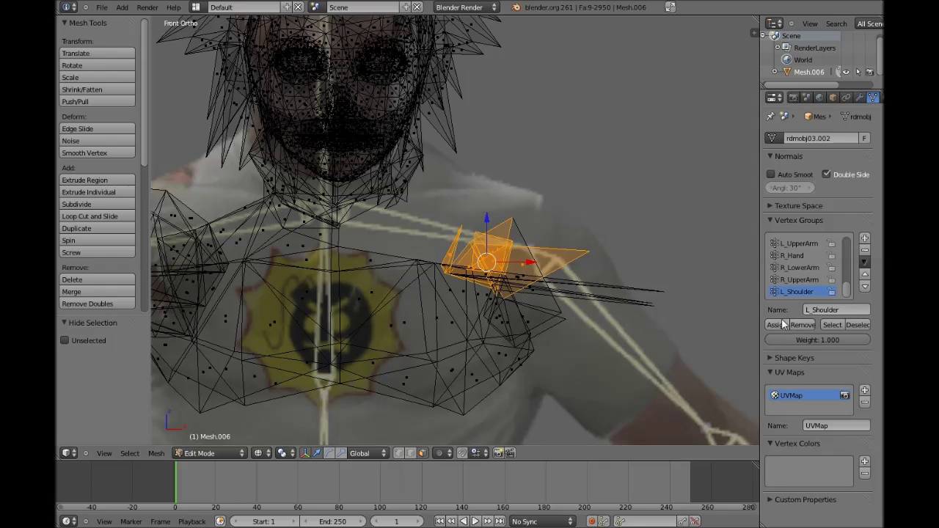
click(784, 324)
key(h)
Step: Select the long faces protruding from the left shoulder, assign them to the L_UpperArm group and hide them
key(l)
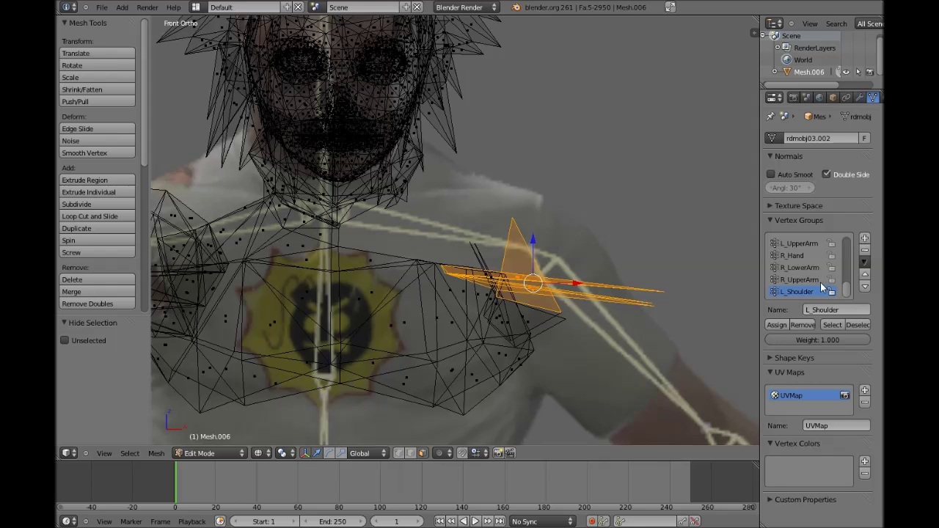
scroll(813, 282, up, 2)
click(798, 267)
click(777, 324)
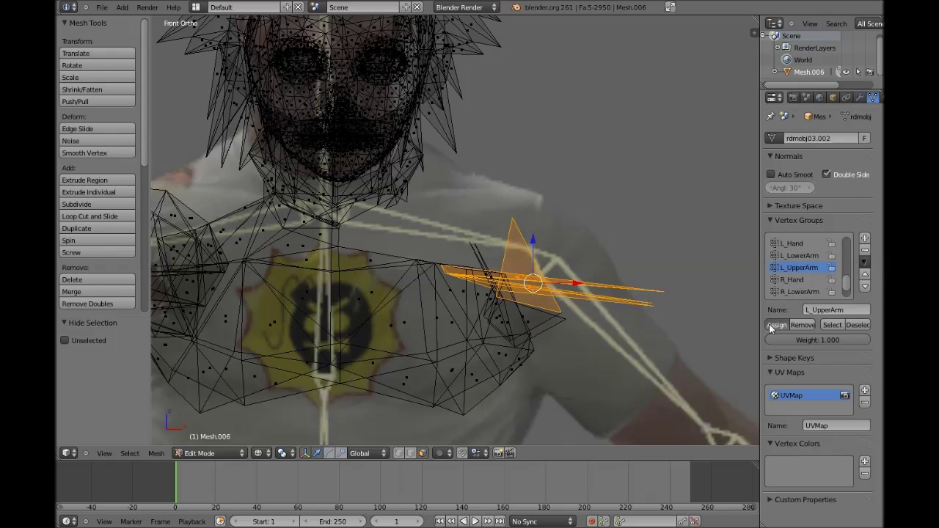
key(h)
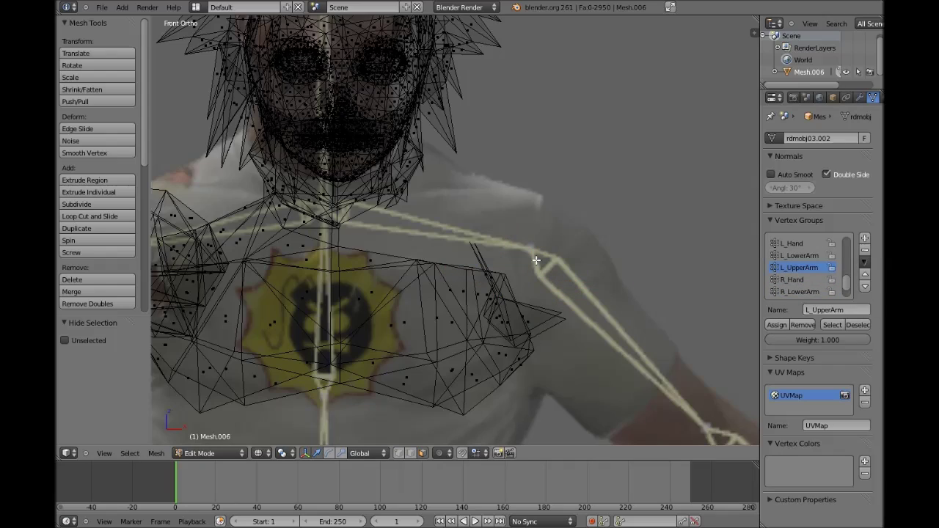
Step: Select the individual leftover faces on the front of the left shoulder in solid shading
key(z)
mouse_move(521, 264)
middle_down()
mouse_move(506, 265)
mouse_move(554, 270)
middle_up()
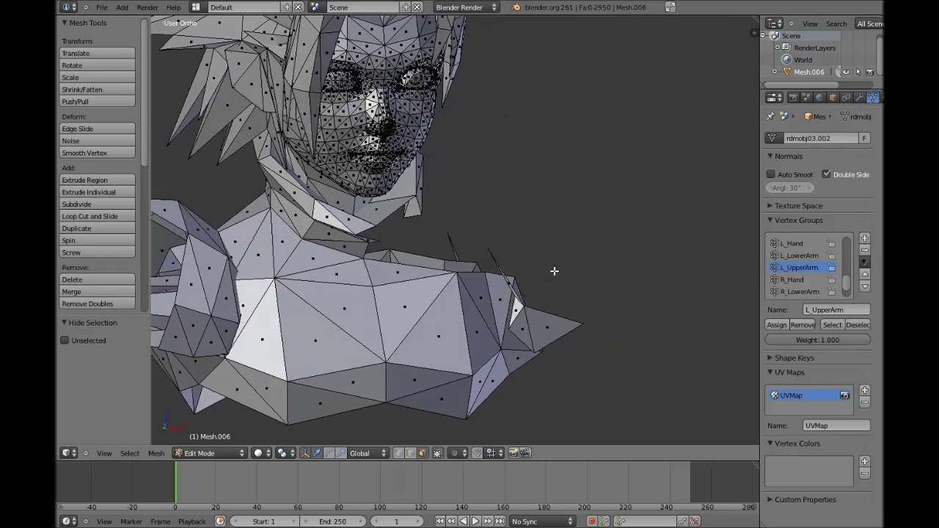
scroll(553, 271, up, 5)
right_click(527, 223)
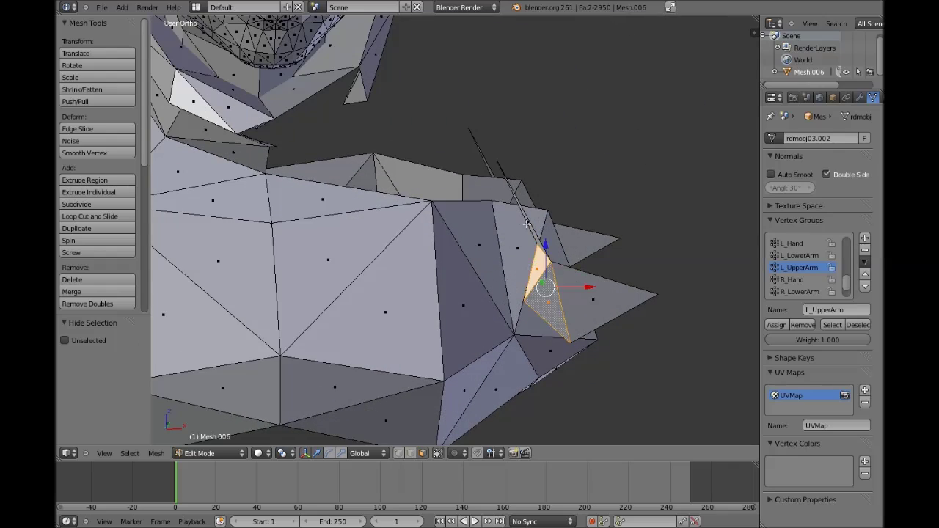
key(ctrl+l)
shift+right_click(528, 225)
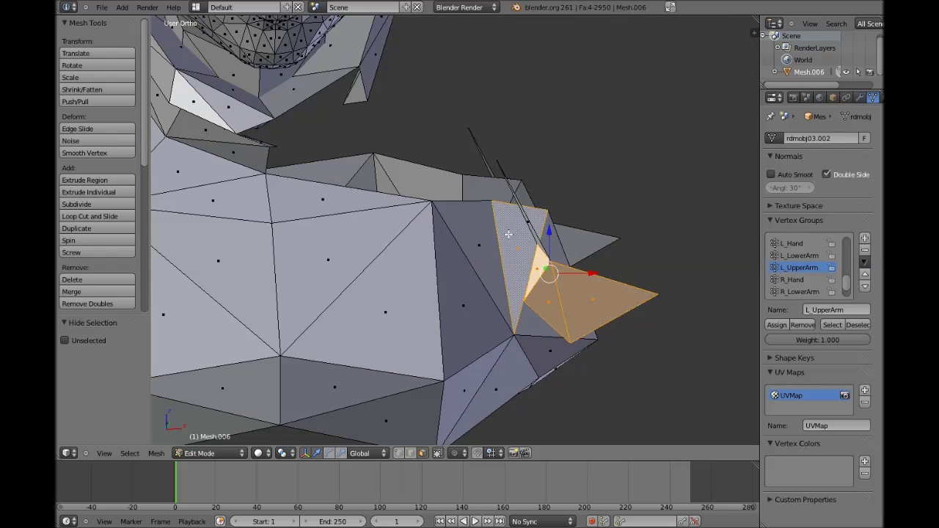
shift+right_click(530, 226)
shift+right_click(541, 226)
Step: Select the remaining faces around the back of the left shoulder, assign them to the L_Shoulder group and hide them
middle_drag(572, 228, 352, 230)
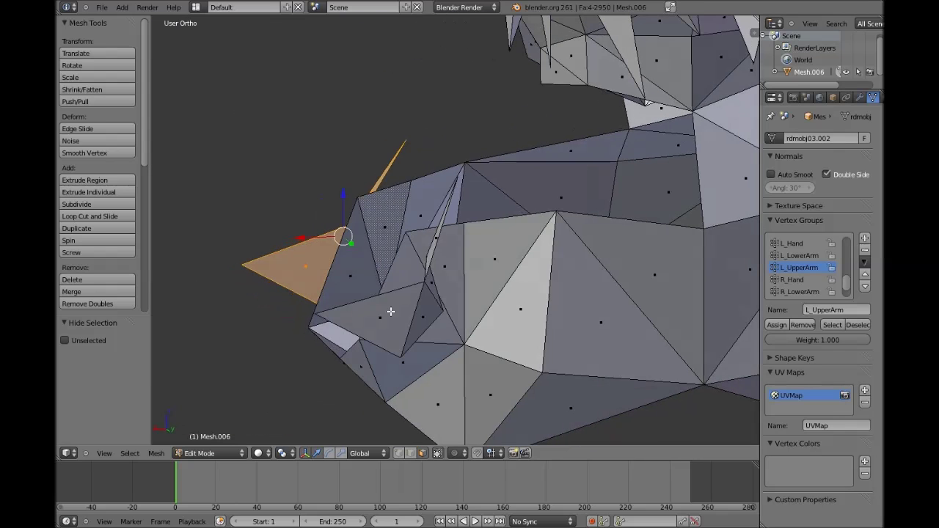
shift+right_click(353, 277)
shift+right_click(389, 313)
shift+right_click(423, 313)
shift+right_click(430, 285)
shift+right_click(433, 249)
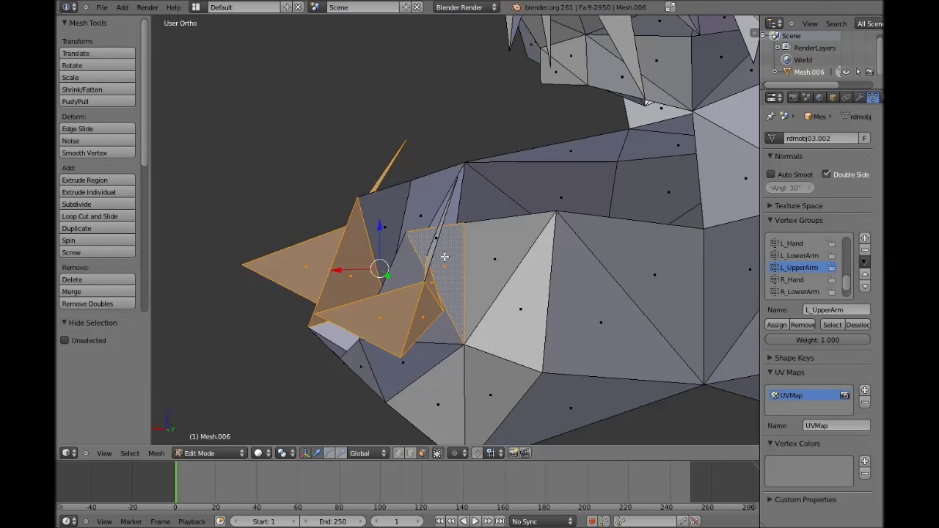
shift+right_click(437, 241)
shift+right_click(445, 256)
shift+right_click(362, 272)
middle_drag(407, 287, 660, 272)
scroll(800, 286, down, 2)
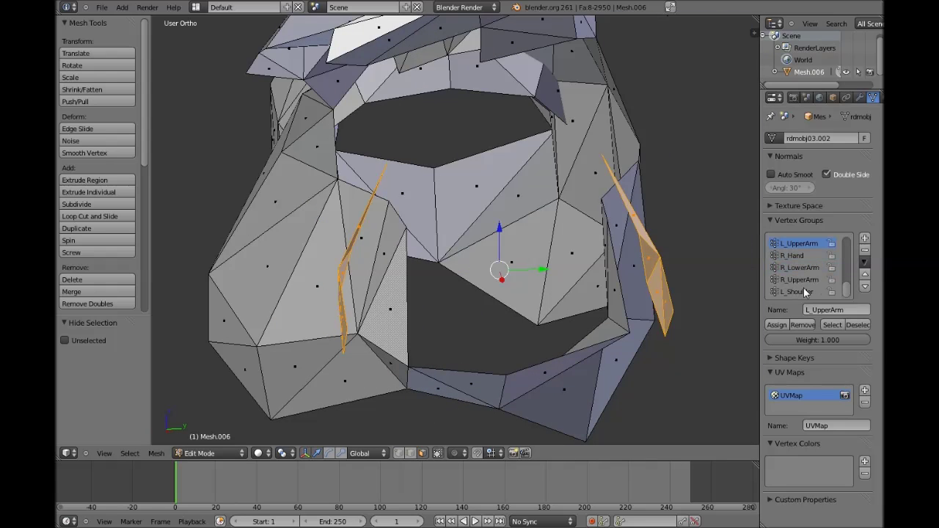
click(804, 290)
click(777, 324)
key(a)
Step: Box-select the faces along the right shoulder bone, from the neck to the shoulder tip, in the front wireframe view
key(KP_1)
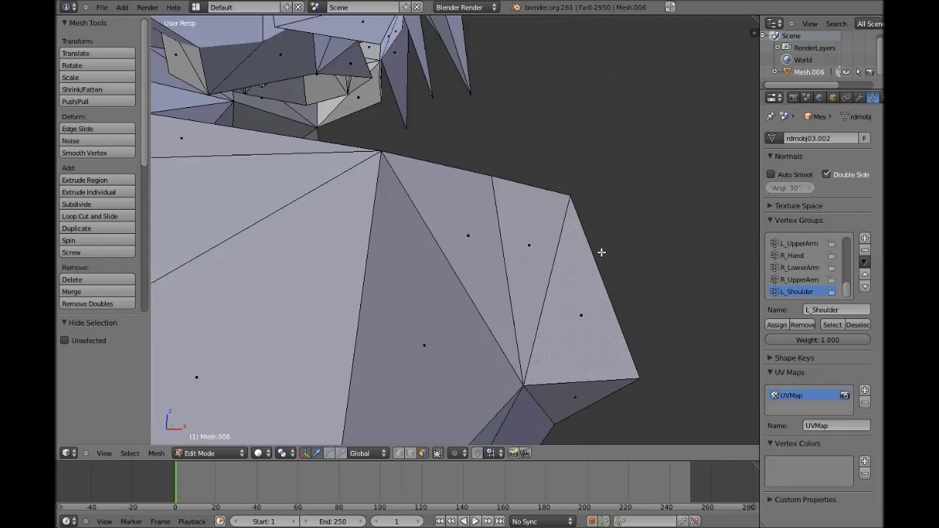
scroll(600, 256, down, 2)
key(z)
scroll(587, 248, down, 3)
ctrl+scroll(572, 231, down, 5)
scroll(556, 218, up, 6)
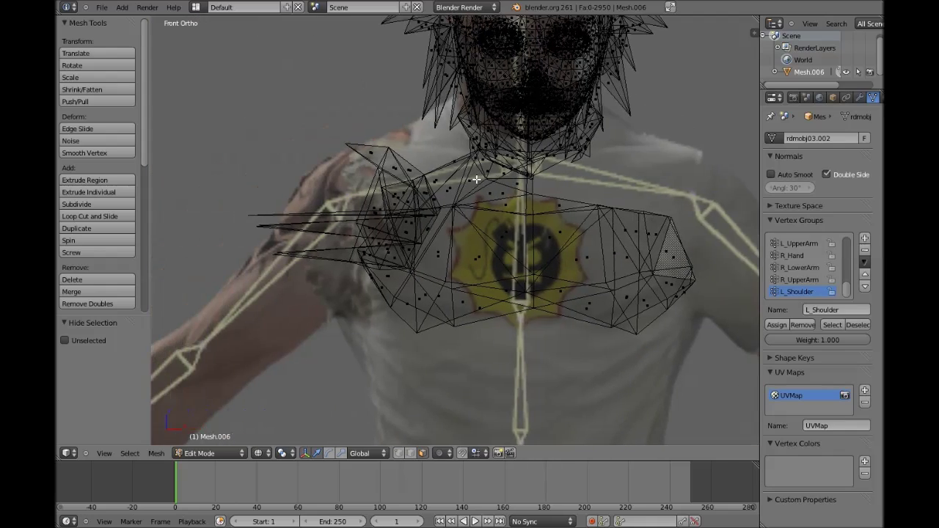
key(z)
key(z)
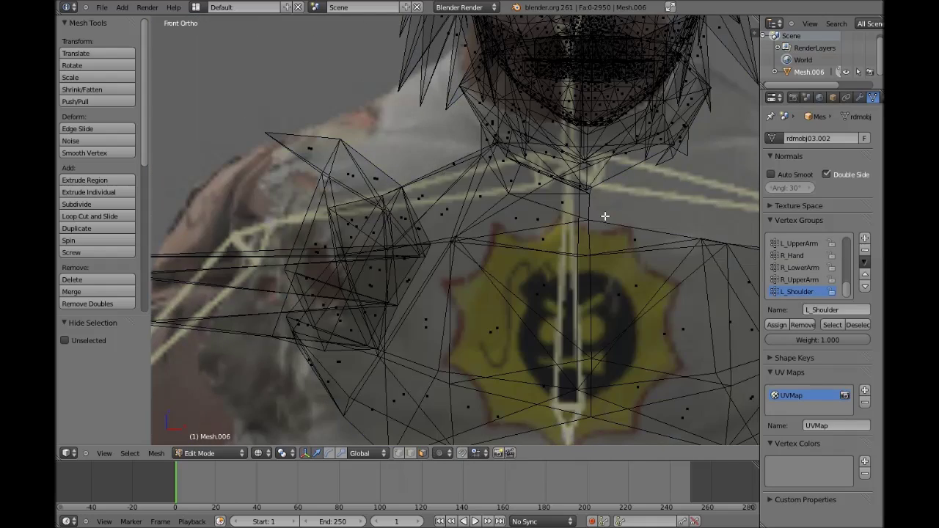
key(b)
mouse_move(603, 216)
mouse_down()
mouse_move(447, 173)
mouse_move(233, 170)
mouse_move(221, 147)
mouse_up()
key(b)
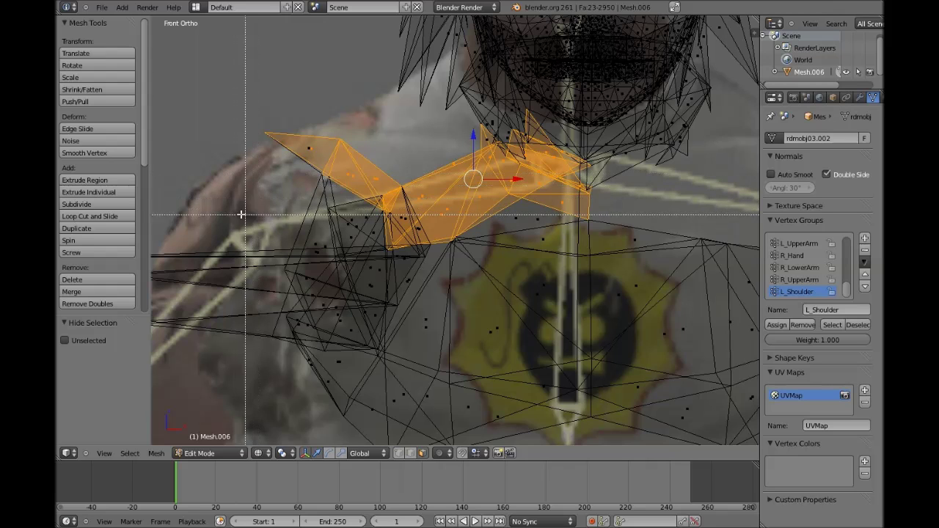
drag(236, 214, 436, 132)
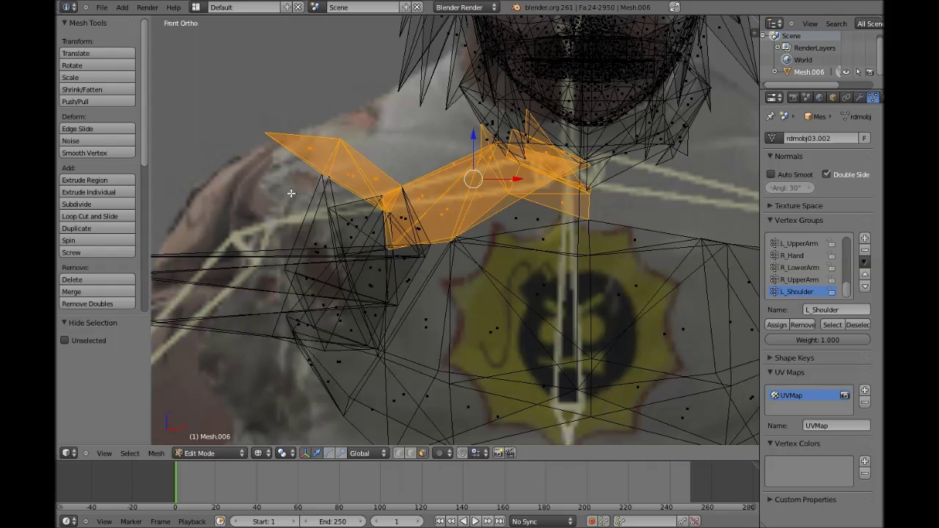
key(b)
drag(250, 215, 591, 163)
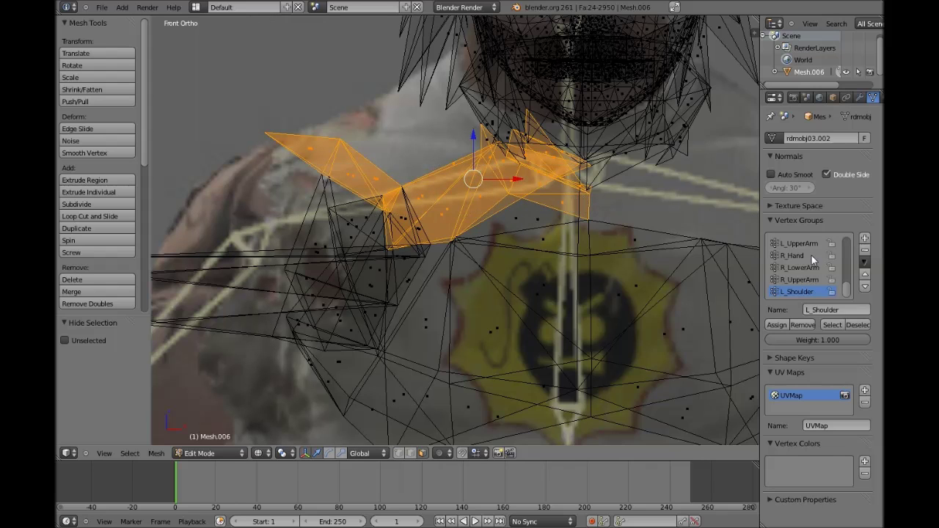
Step: Create a vertex group named R_Shoulder, assign the selected right shoulder faces to it and hide them
click(864, 237)
click(834, 309)
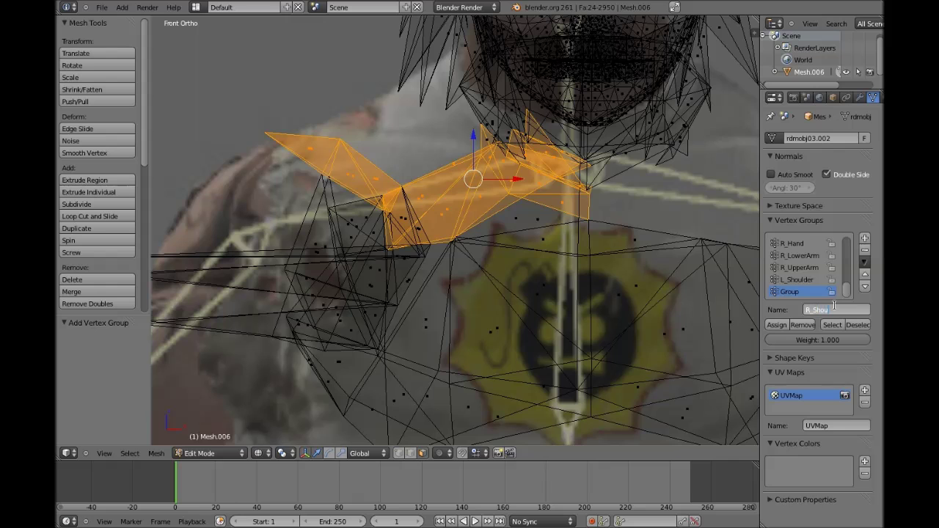
text(R_Shoulder)
click(768, 327)
key(h)
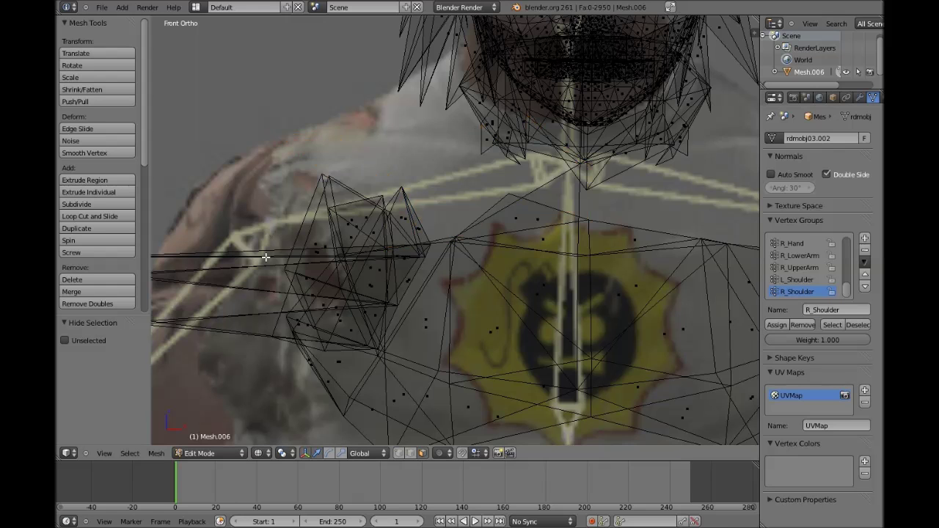
Step: Select the leftover faces on the front of the right shoulder joint in solid shading
scroll(324, 272, down, 2)
key(b)
key(z)
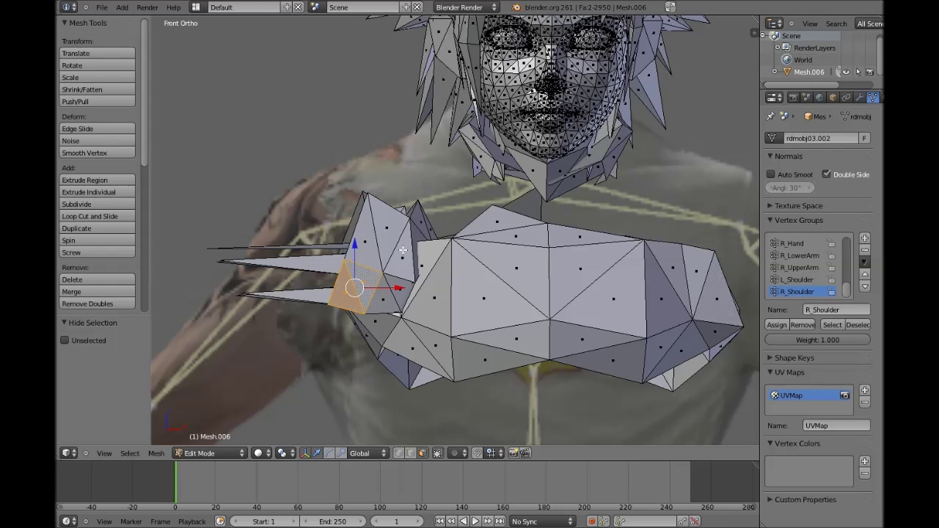
shift+right_click(389, 231)
shift+right_click(402, 256)
shift+right_click(383, 298)
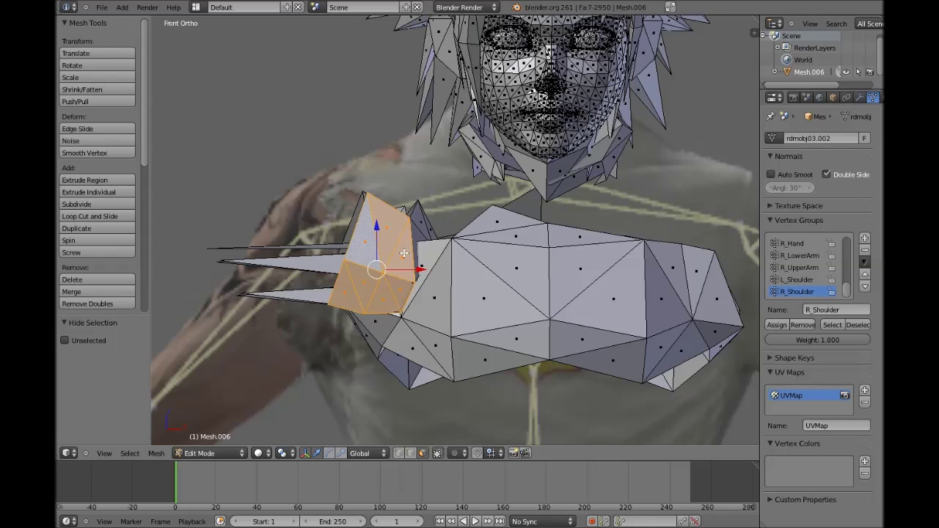
Step: Add the back faces and the long protruding faces of the right shoulder joint to the selection and hide them all
middle_drag(396, 251, 513, 280)
shift+right_click(503, 302)
shift+right_click(520, 290)
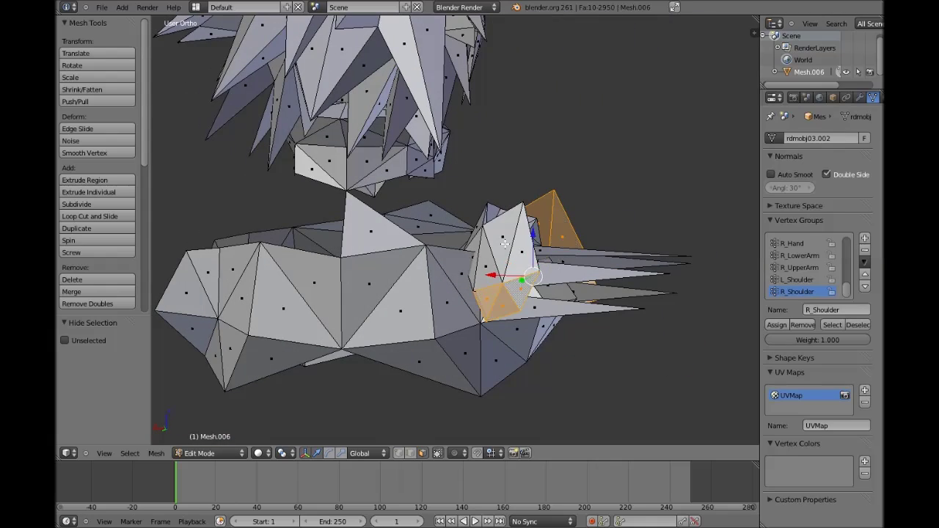
shift+right_click(521, 254)
shift+right_click(504, 239)
shift+right_click(487, 265)
shift+right_click(556, 307)
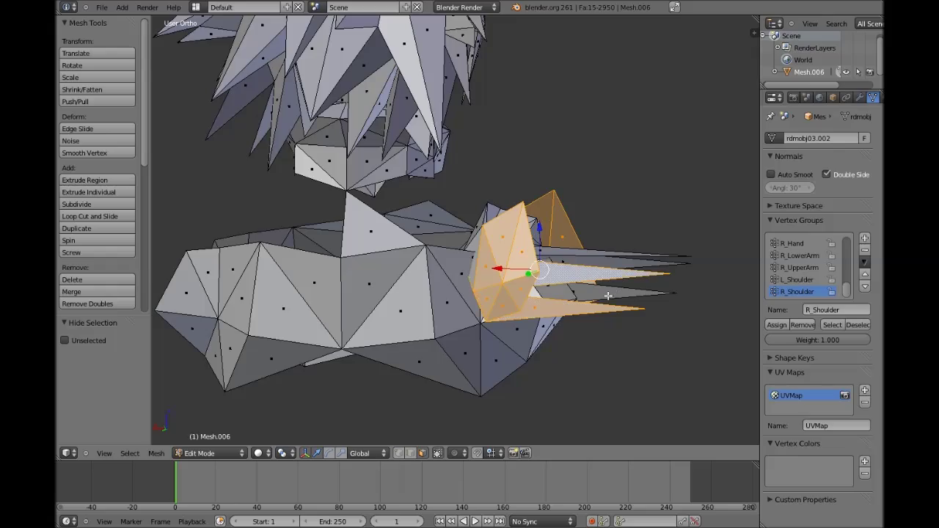
middle_drag(587, 297, 323, 327)
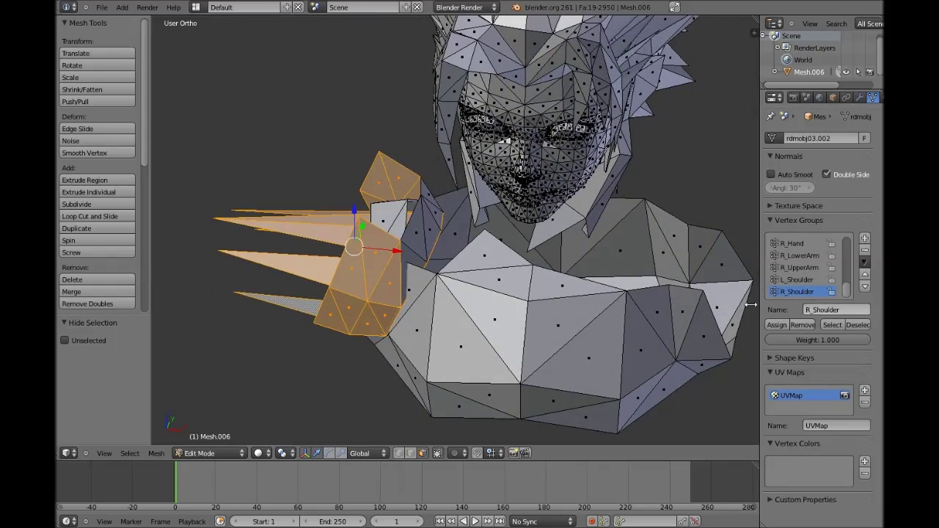
key(KP_1)
key(z)
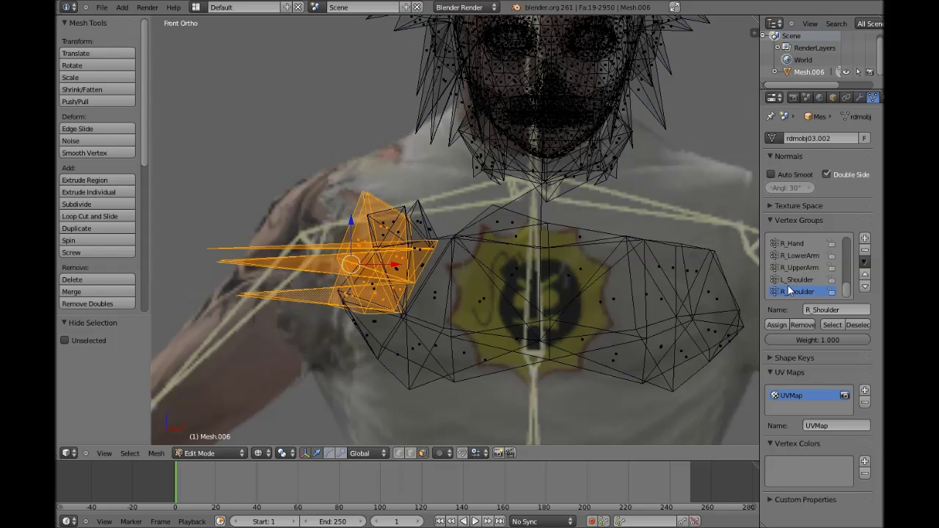
key(z)
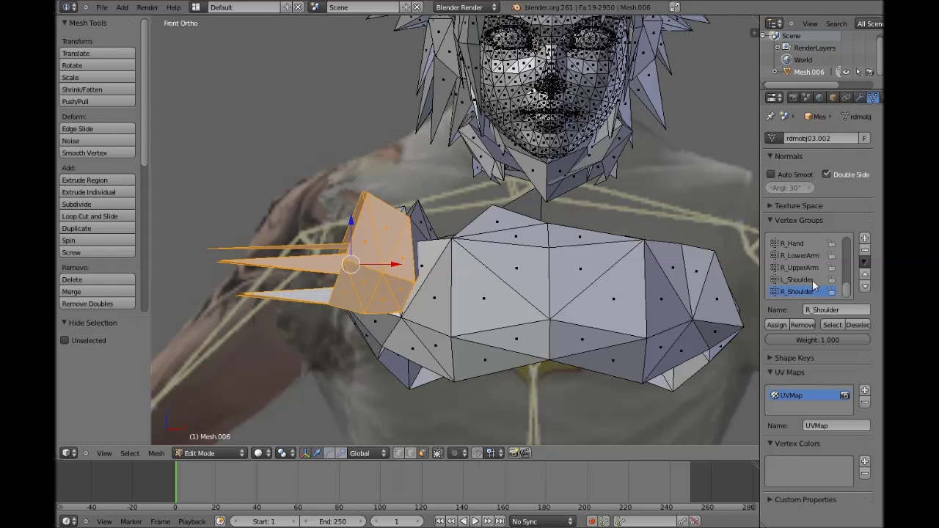
key(h)
Step: Select the leftover faces behind the right shoulder, assign them to the R_Shoulder group and hide them
middle_drag(393, 244, 229, 224)
right_click(444, 212)
shift+right_click(443, 211)
shift+right_click(445, 218)
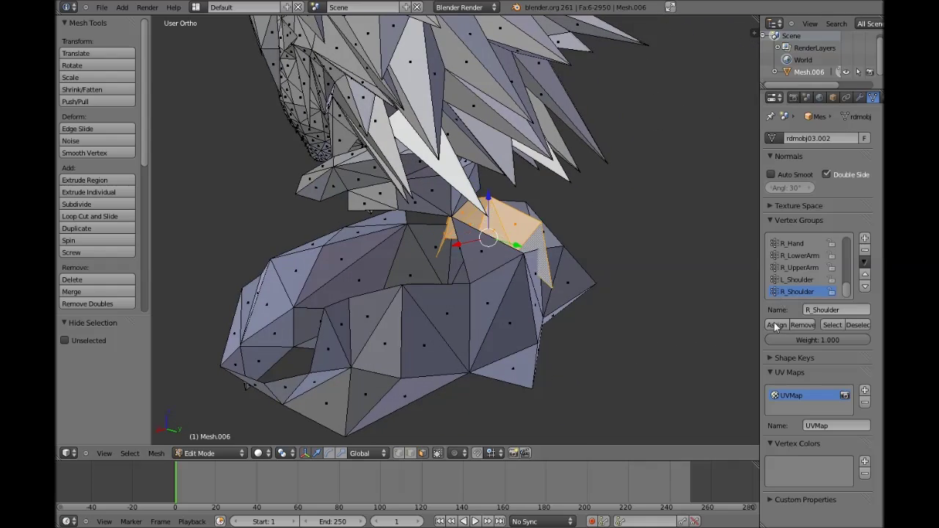
click(777, 325)
key(h)
Step: Box-select all remaining upper torso faces in the front wireframe view, assign them to a new vertex group named Chest and hide them
key(KP_5)
key(KP_5)
key(KP_1)
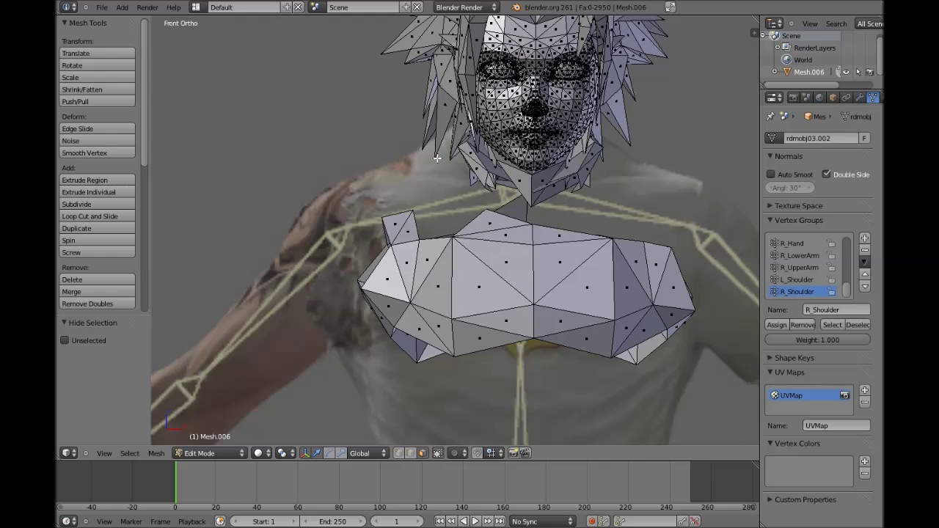
scroll(437, 158, down, 2)
key(z)
key(b)
drag(339, 361, 705, 209)
click(864, 238)
click(807, 310)
text(Chest)
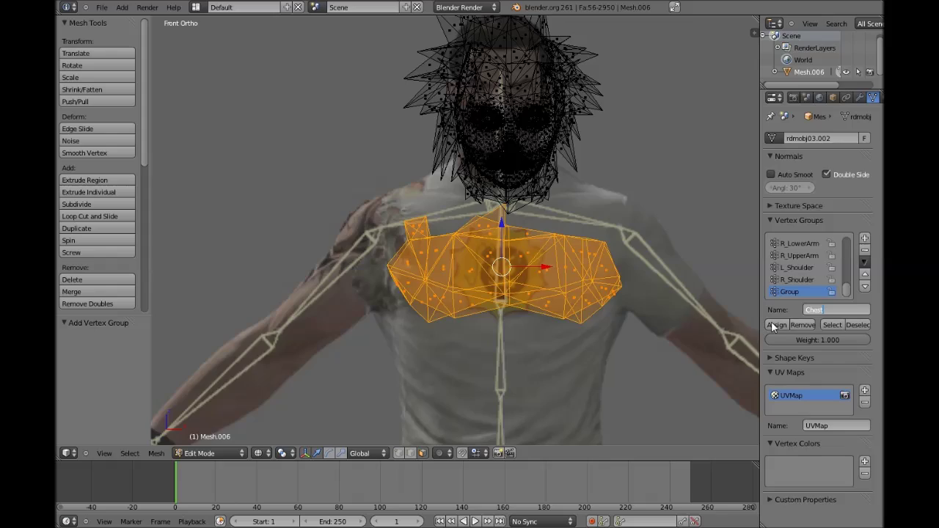
click(776, 324)
key(h)
Step: Examine the remaining head, collar and neck geometry from the front, the side and below against the reference and bones
scroll(543, 233, up, 6)
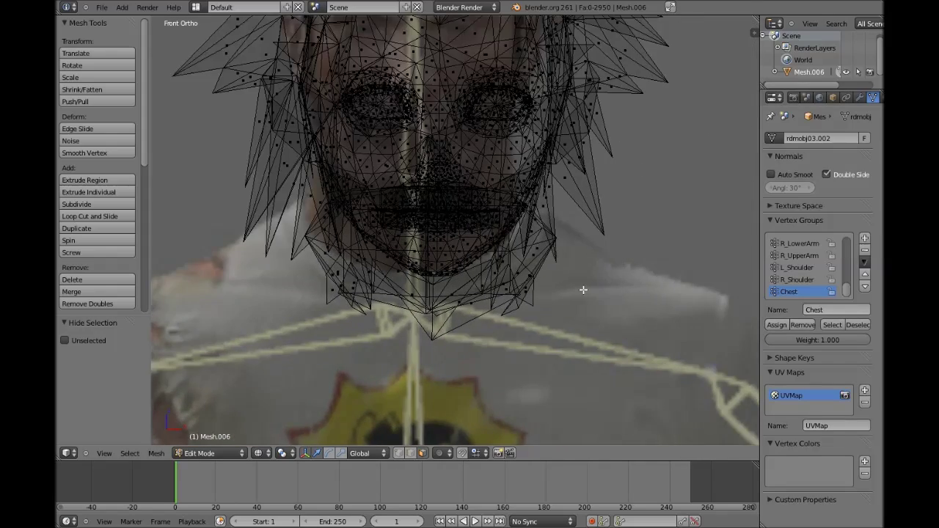
scroll(558, 285, up, 2)
key(z)
mouse_move(530, 279)
middle_down()
mouse_move(518, 271)
mouse_move(350, 296)
mouse_move(549, 260)
mouse_move(470, 205)
mouse_move(300, 142)
mouse_move(315, 144)
middle_up()
middle_drag(514, 150, 565, 292)
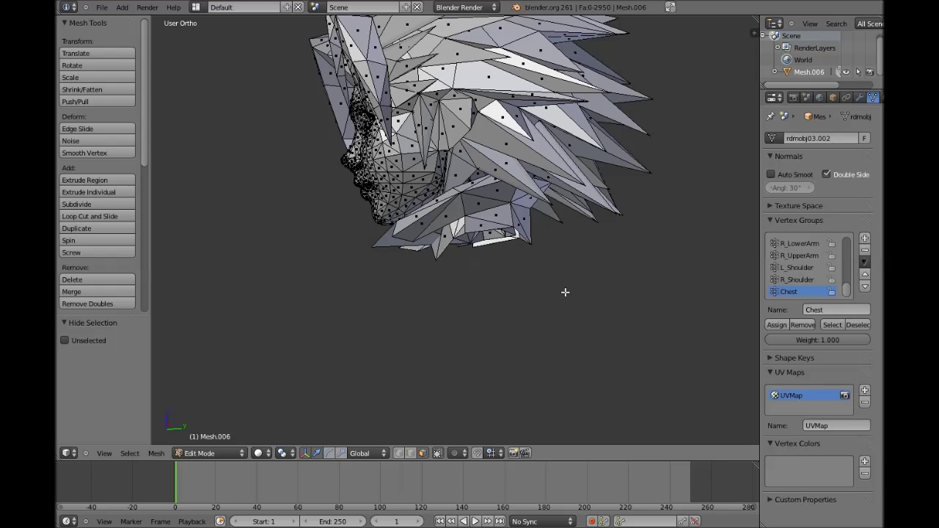
key(KP_1)
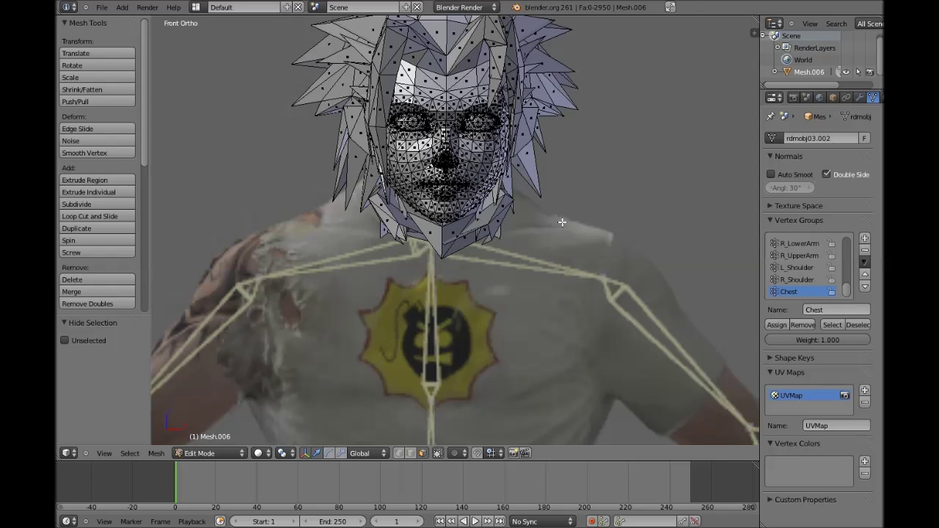
key(z)
key(z)
mouse_move(542, 213)
middle_down()
mouse_move(503, 189)
mouse_move(550, 156)
middle_up()
scroll(559, 150, up, 5)
scroll(559, 150, down, 10)
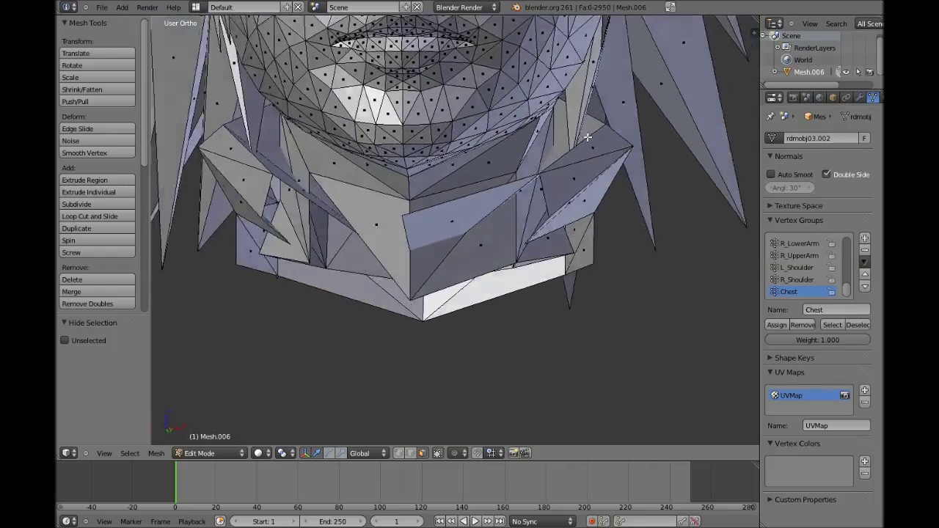
middle_drag(535, 130, 472, 276)
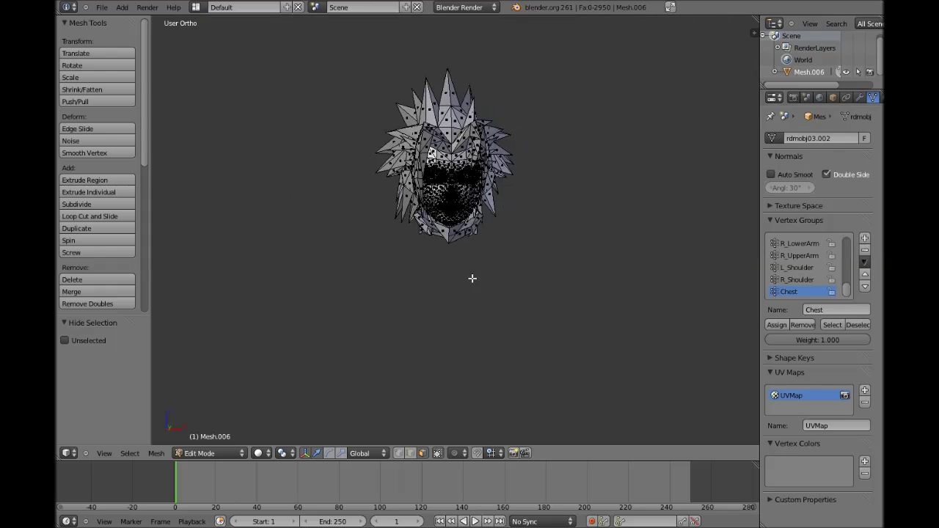
Step: Select the ring of faces around the base of the neck, seen from below
shift+middle_drag(471, 207, 450, 227)
scroll(445, 91, up, 4)
middle_drag(444, 91, 399, 117)
shift+right_click(385, 114)
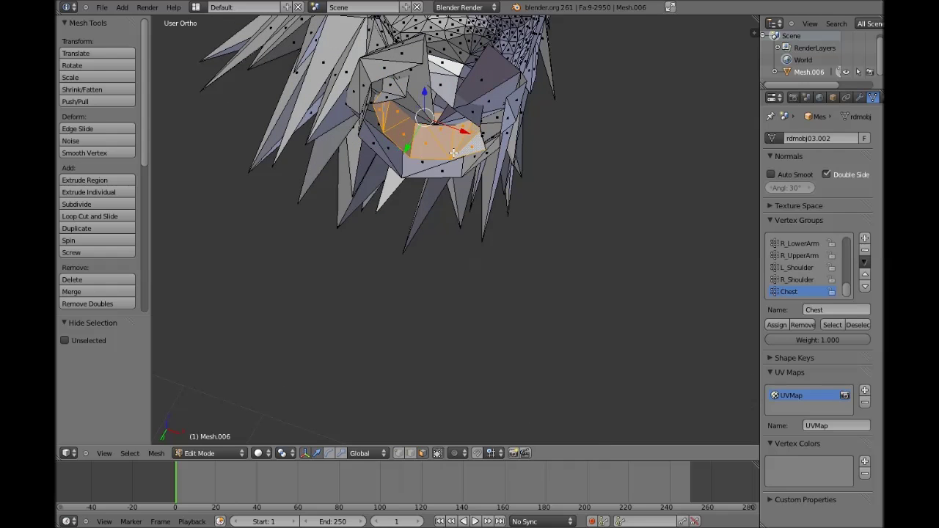
middle_drag(454, 152, 394, 64)
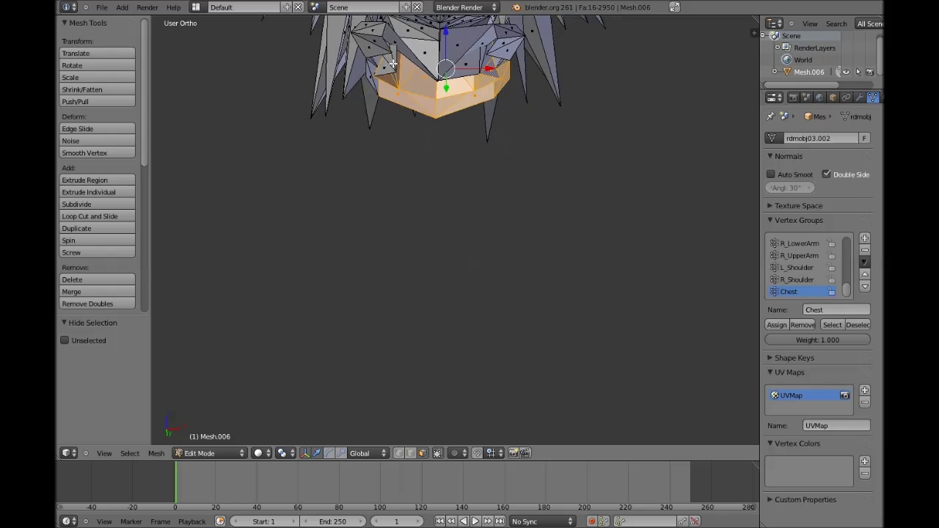
Step: Add the neighbouring neck and front collar faces beneath the chin to the selection
shift+right_click(393, 64)
shift+right_click(394, 58)
shift+right_click(462, 64)
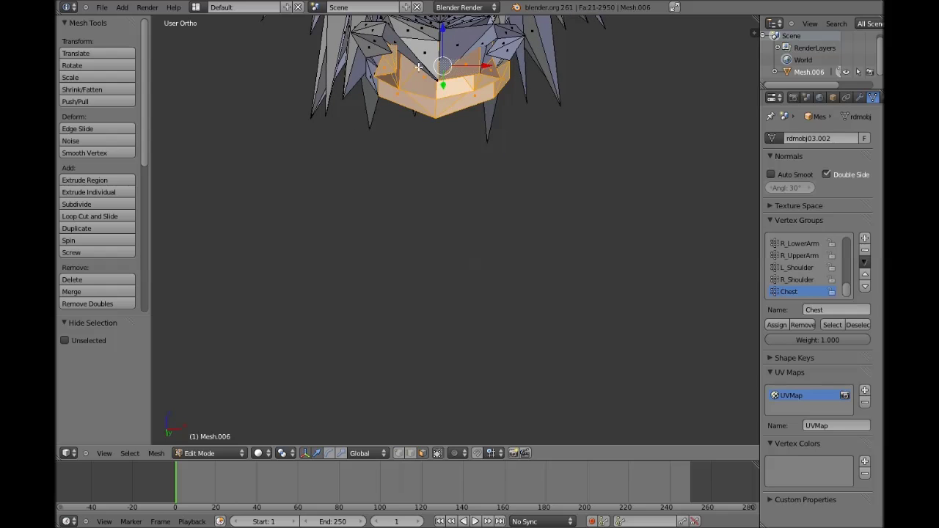
shift+right_click(417, 60)
shift+right_click(421, 85)
shift+right_click(421, 72)
shift+right_click(423, 85)
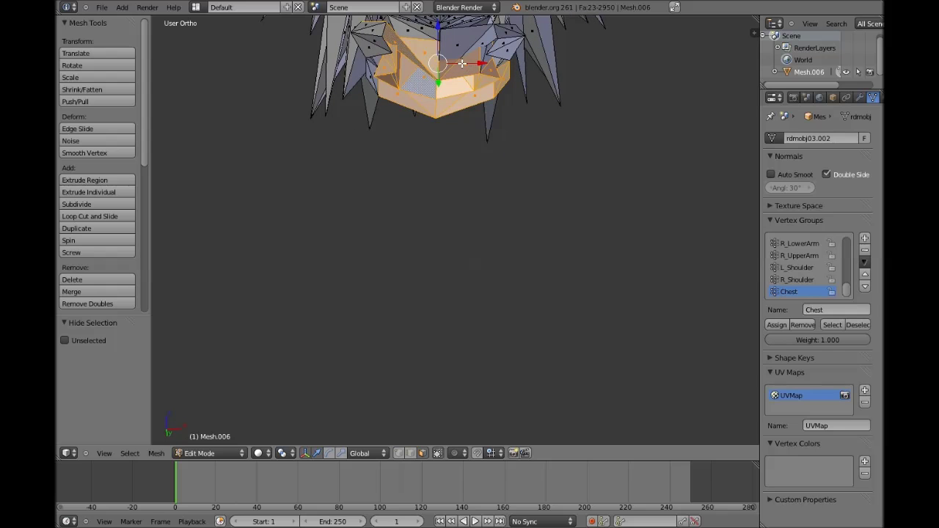
middle_drag(446, 62, 485, 64)
shift+right_click(473, 67)
shift+right_click(486, 69)
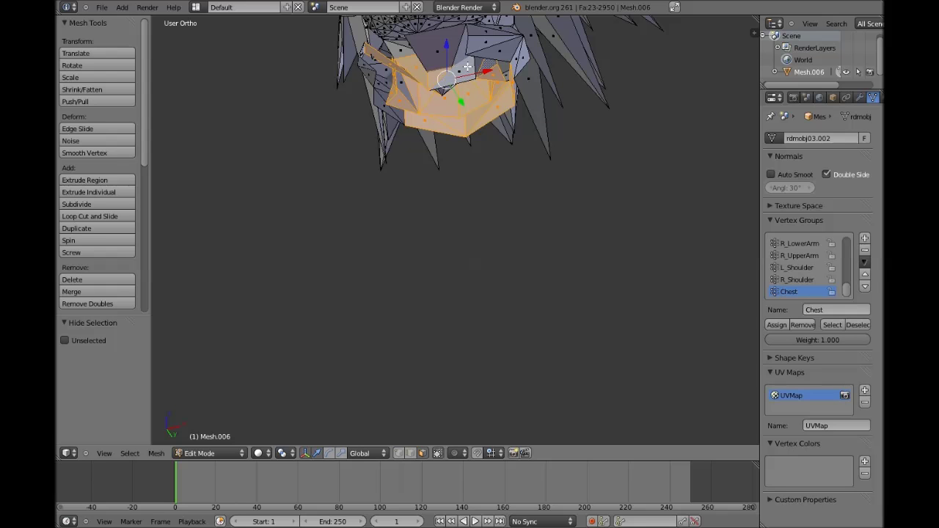
shift+right_click(478, 68)
shift+right_click(467, 69)
Step: Extend the selection over the collar faces on the character's right side and show it in the front wireframe view
key(KP_1)
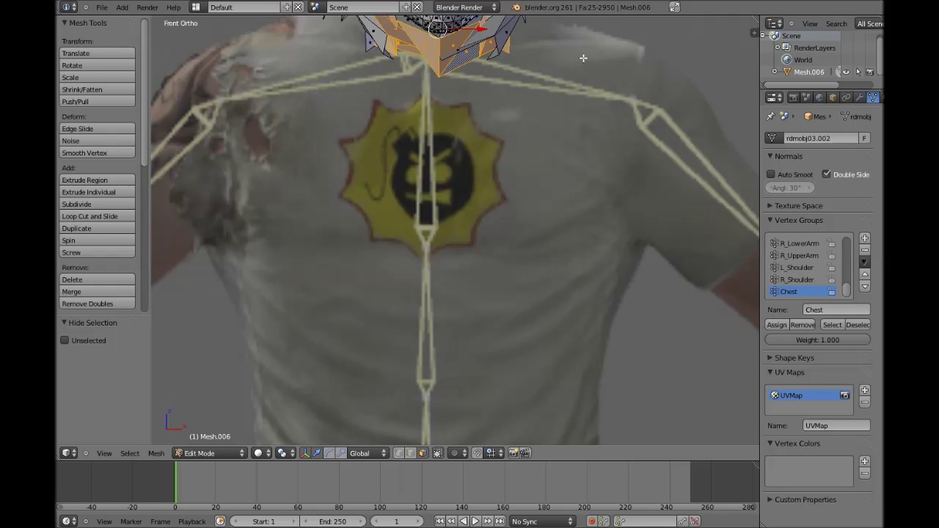
shift+middle_drag(583, 58, 584, 178)
middle_drag(584, 178, 682, 189)
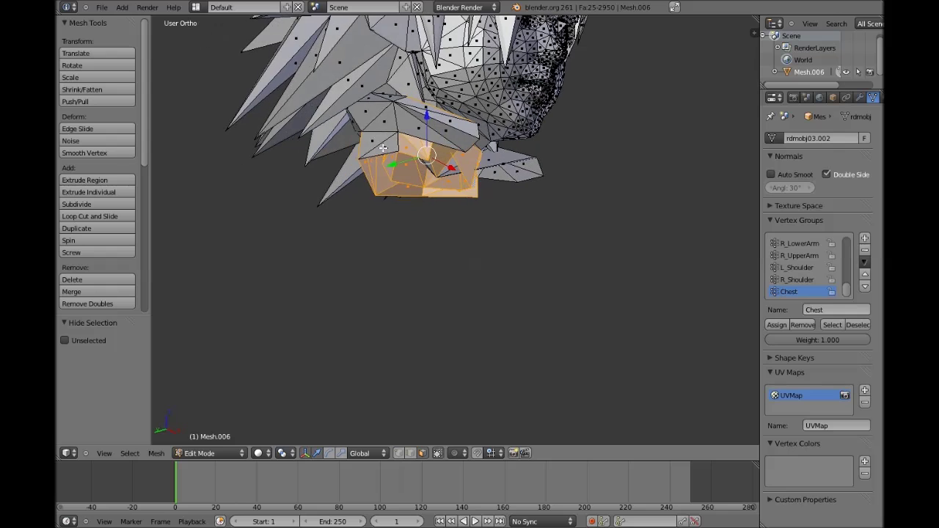
shift+right_click(378, 143)
shift+right_click(386, 147)
shift+right_click(419, 128)
shift+right_click(445, 130)
shift+right_click(380, 123)
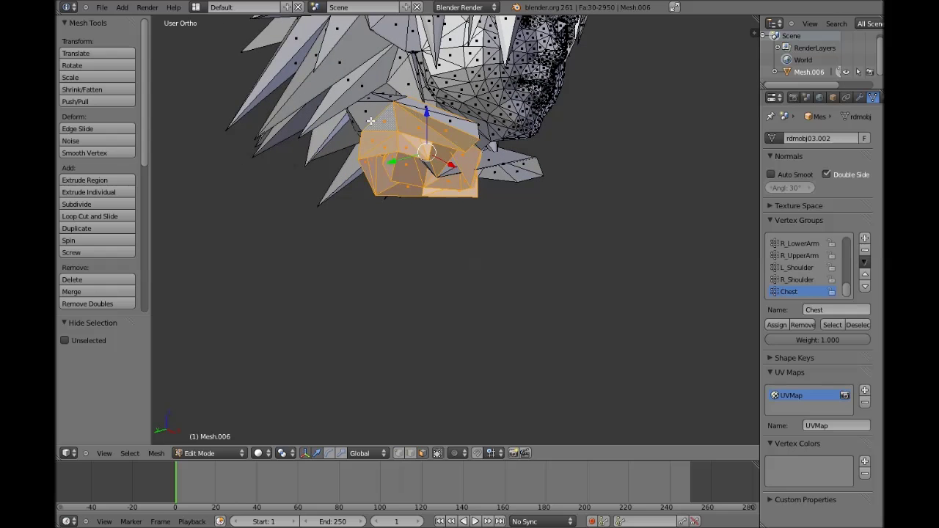
shift+right_click(374, 122)
shift+right_click(368, 113)
shift+right_click(381, 121)
middle_drag(397, 121, 421, 110)
key(z)
key(KP_1)
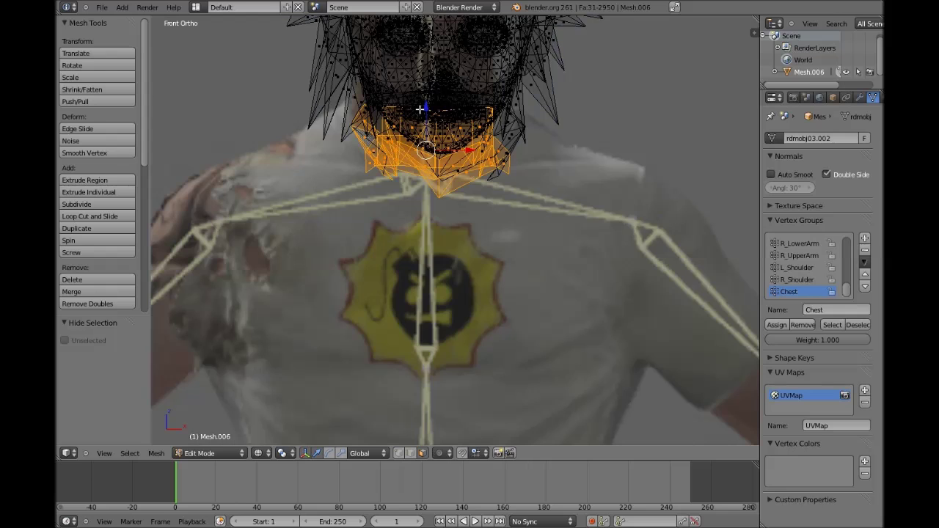
Step: Add the outer collar faces on the character's right side to the neck selection, working in solid shading from the front
key(z)
key(KP_5)
key(KP_5)
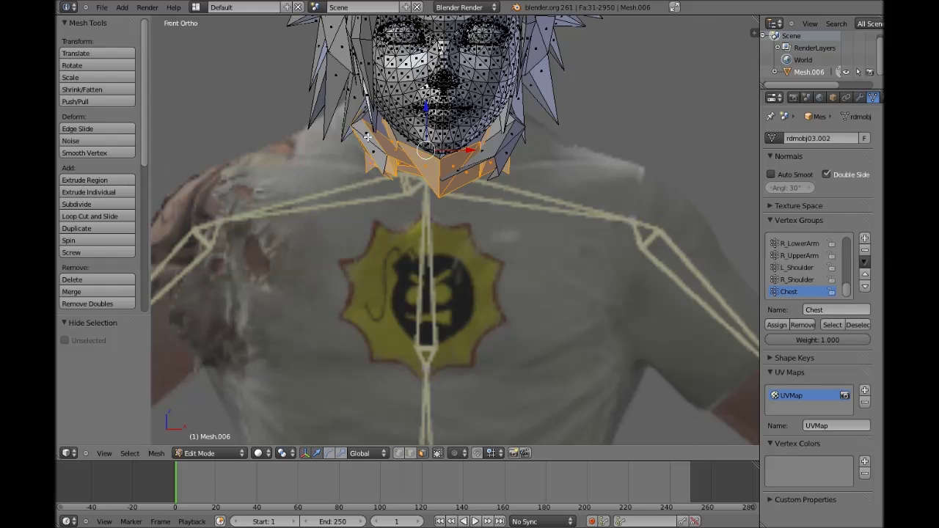
shift+right_click(368, 138)
shift+right_click(369, 134)
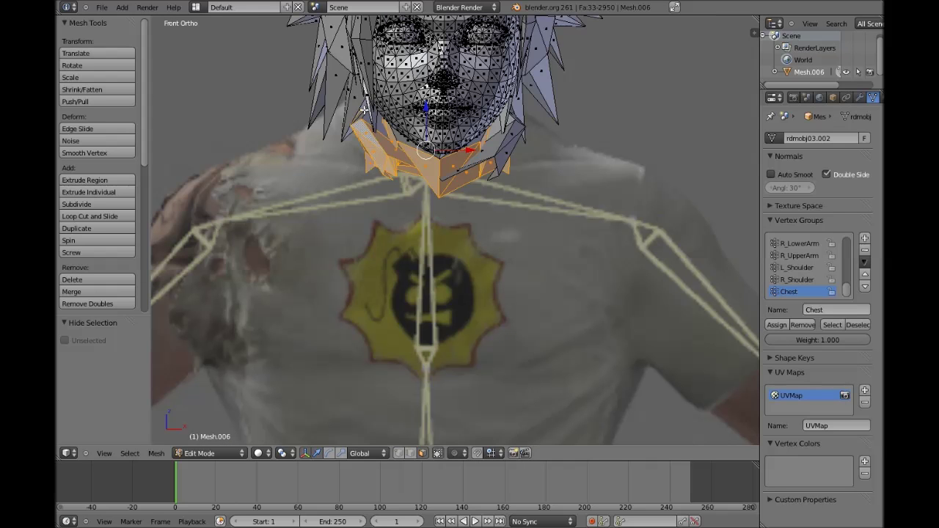
Step: Add the collar faces on the character's left side, from beneath the chin to the outer edge, to the selection
shift+right_click(467, 167)
shift+right_click(476, 156)
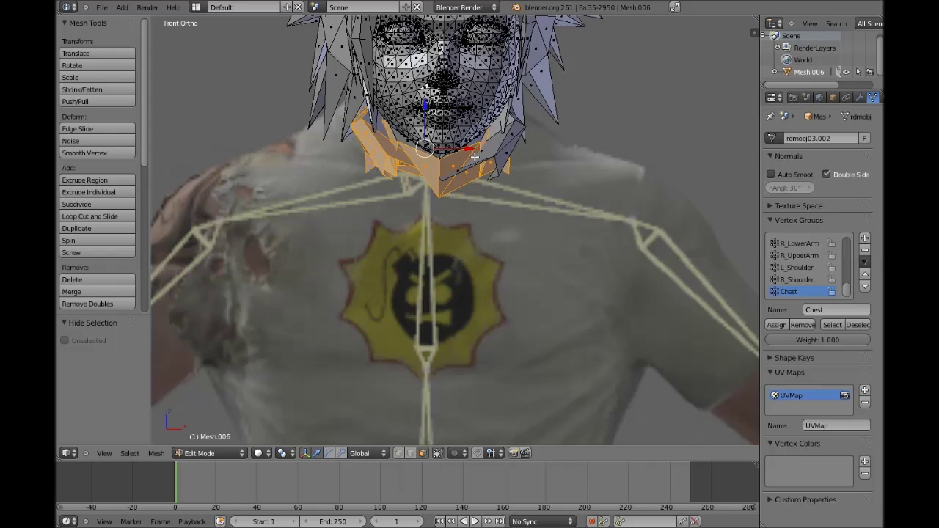
shift+right_click(481, 163)
shift+right_click(498, 143)
shift+right_click(513, 136)
shift+right_click(517, 158)
shift+right_click(505, 173)
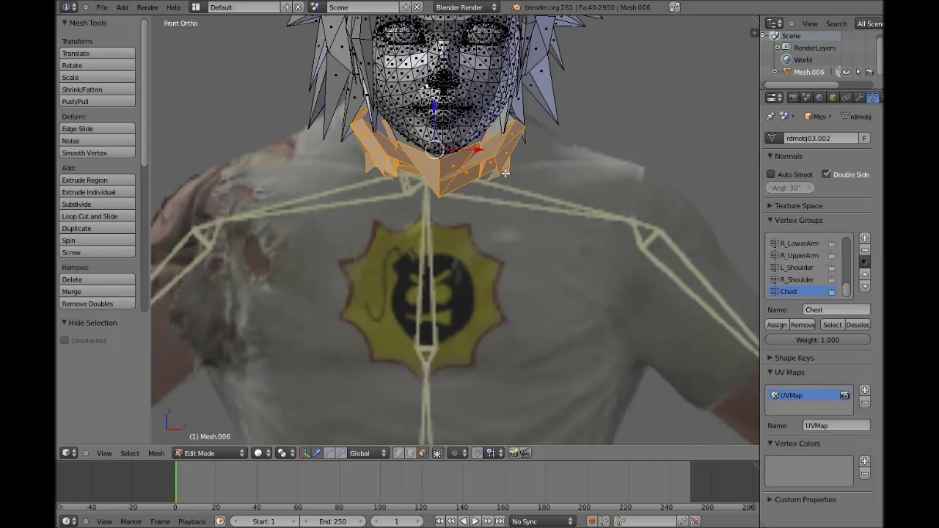
Step: Extend the selection over the remaining collar faces around the side and back of the neck
middle_drag(506, 173, 345, 167)
shift+right_click(470, 150)
shift+right_click(507, 134)
shift+right_click(509, 115)
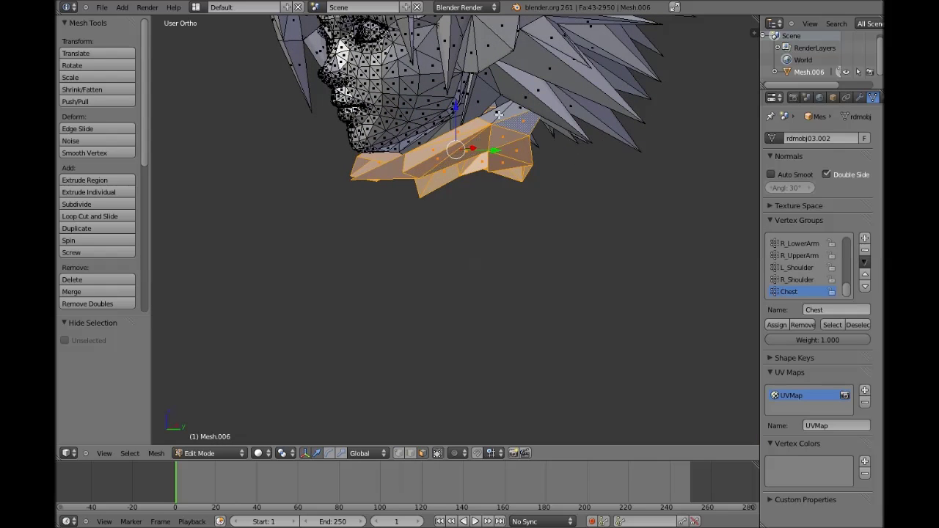
shift+right_click(505, 114)
shift+right_click(495, 115)
middle_drag(518, 154, 326, 169)
shift+right_click(493, 109)
shift+right_click(471, 98)
shift+right_click(526, 115)
shift+right_click(546, 108)
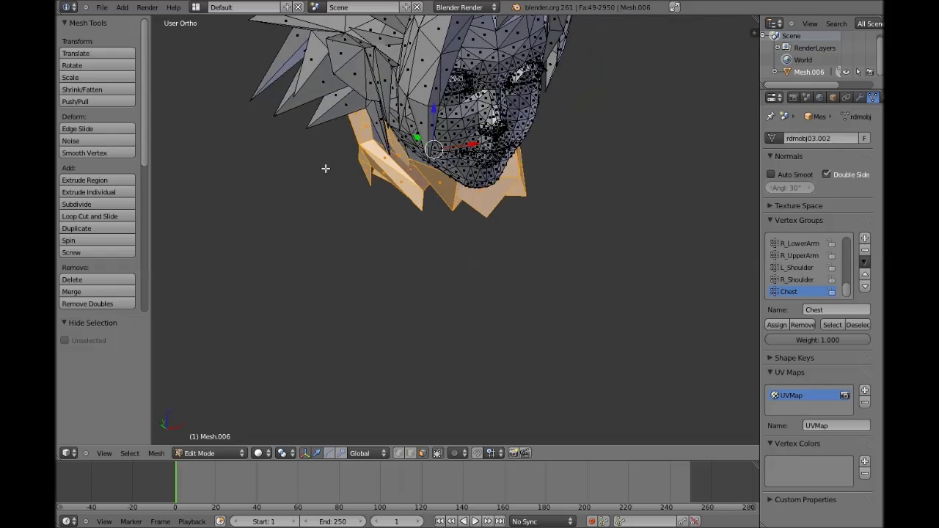
Step: Create a vertex group named Neck, assign the selected collar faces to it and hide them
key(KP_1)
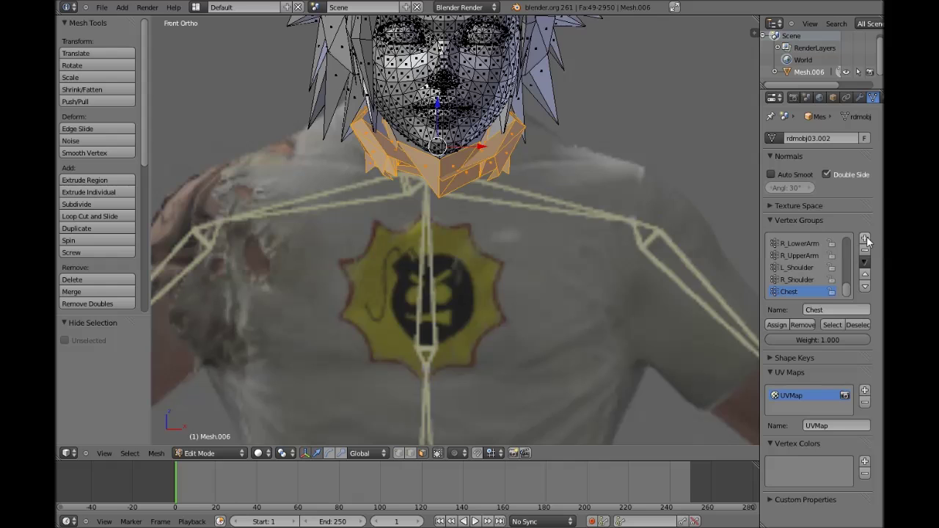
click(865, 238)
click(836, 309)
text(Neck)
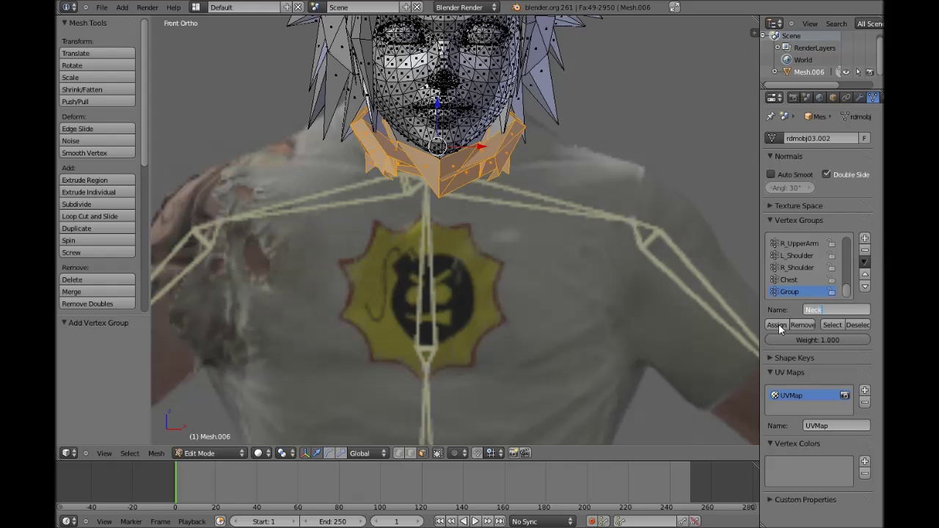
click(779, 329)
key(h)
Step: Select the leftover front collar faces beneath the chin, assign them to the Neck group and hide them
middle_drag(440, 201, 436, 155)
scroll(444, 174, up, 1)
right_click(390, 133)
shift+right_click(412, 138)
shift+right_click(462, 140)
shift+right_click(464, 140)
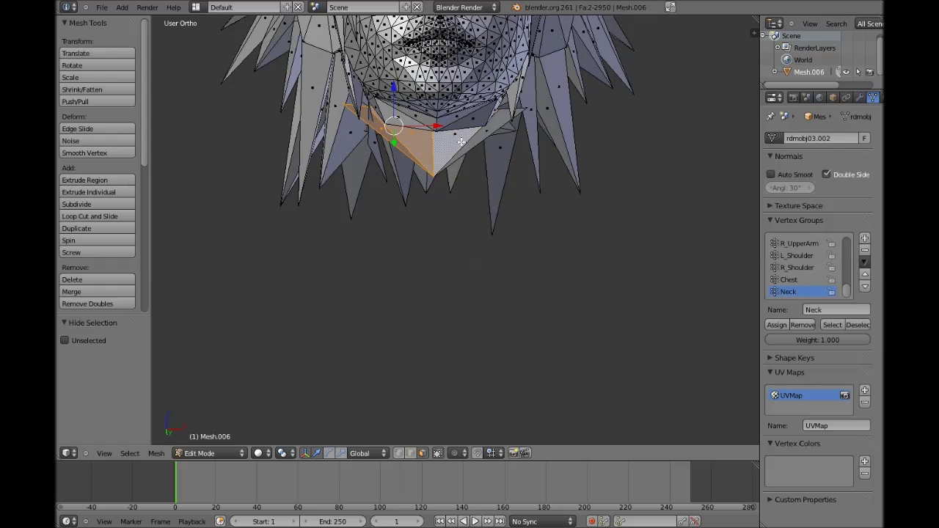
shift+right_click(490, 129)
click(778, 325)
key(h)
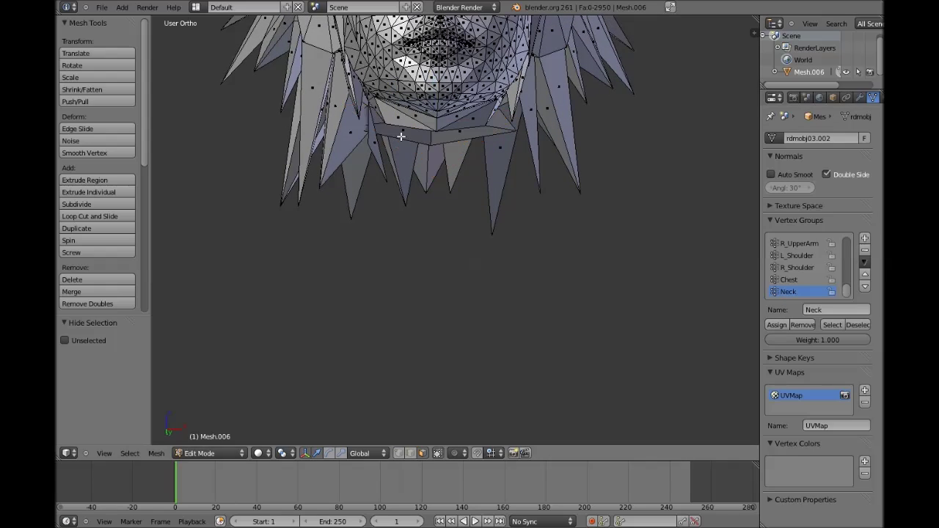
Step: Assign the stray narrow face beside the jaw on the character's right to the Neck group and hide it
middle_drag(411, 132, 381, 150)
right_click(378, 150)
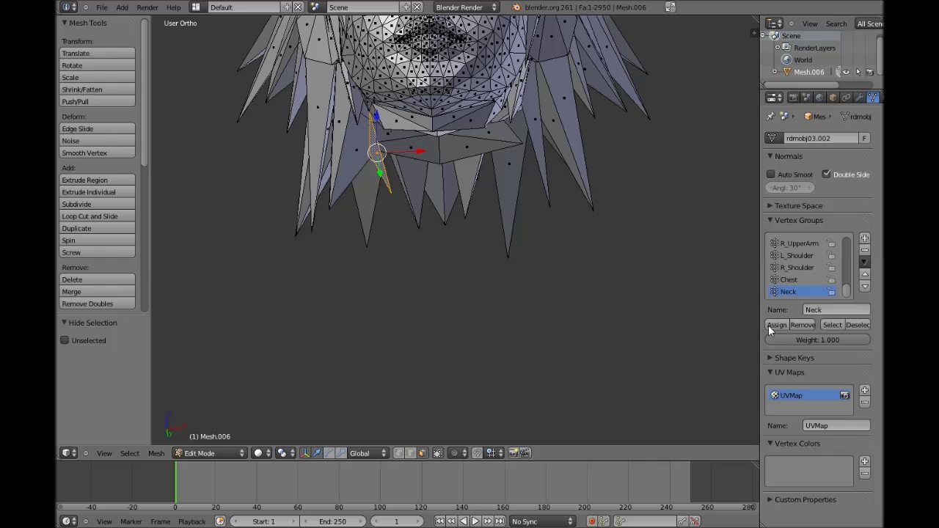
click(773, 327)
key(h)
Step: Select all the remaining head and hair geometry, assign it to a new vertex group named Head and hide it
key(KP_5)
key(KP_1)
key(KP_5)
key(z)
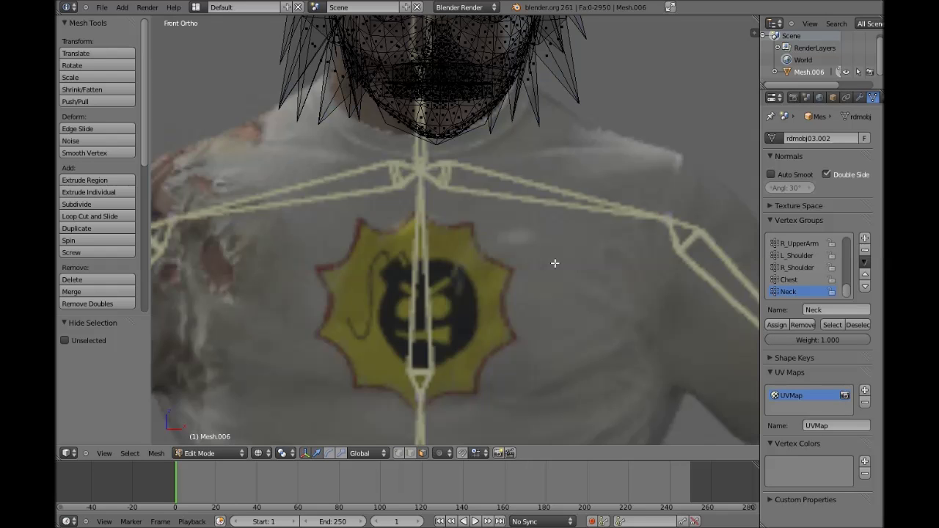
scroll(506, 198, down, 4)
scroll(492, 180, down, 4)
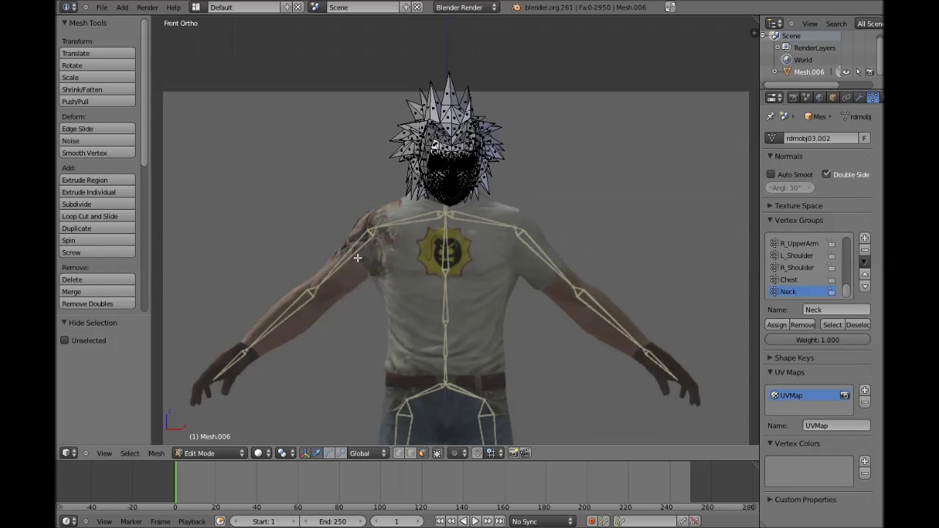
key(a)
click(864, 238)
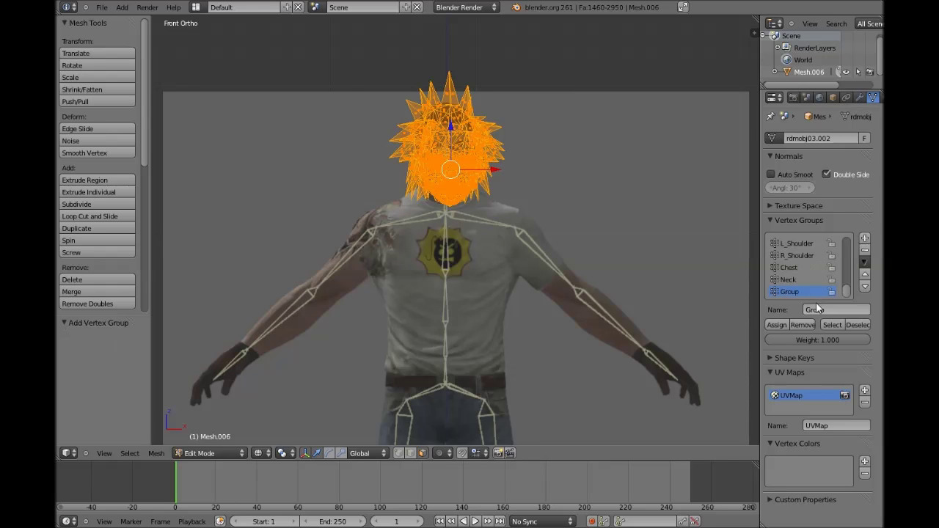
click(821, 309)
text(Head)
click(787, 326)
key(h)
Step: Reveal and deselect all hidden geometry, return to Object Mode and select the whole character in solid shading
scroll(513, 203, down, 2)
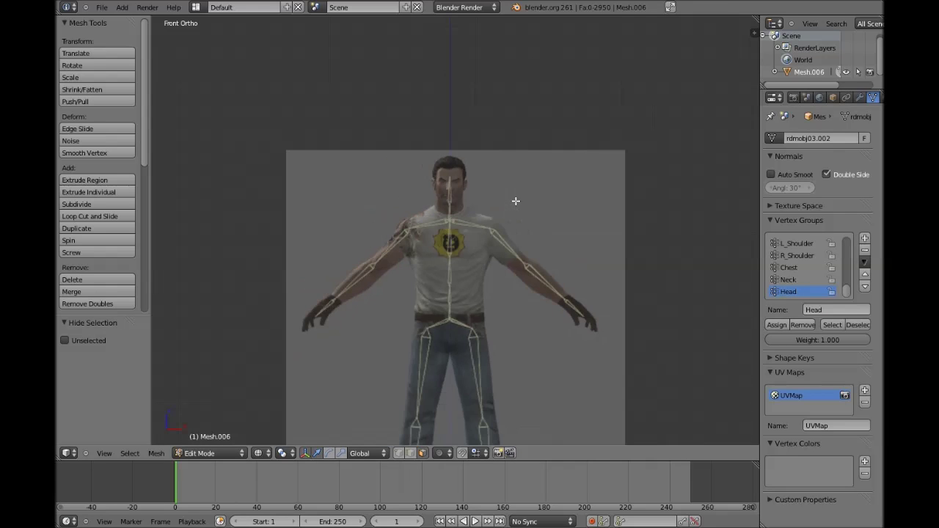
ctrl+scroll(537, 206, down, 5)
key(alt+h)
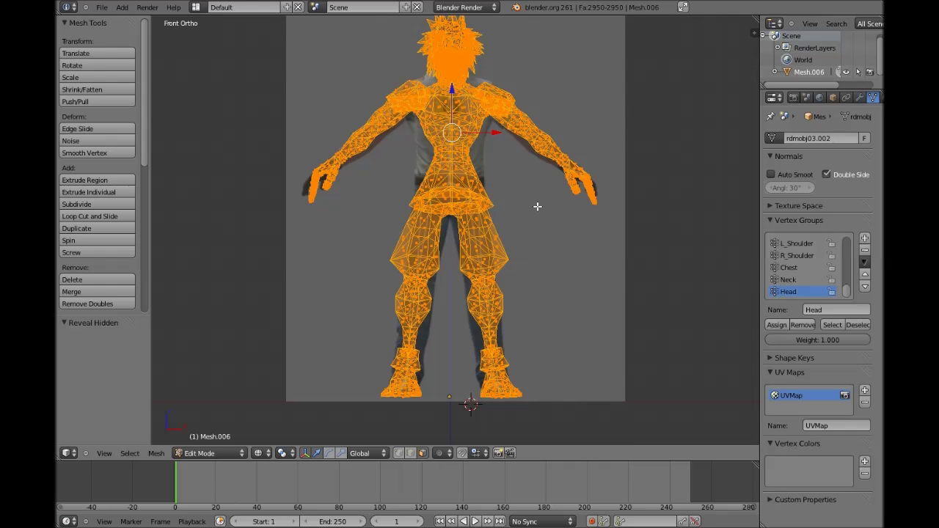
key(a)
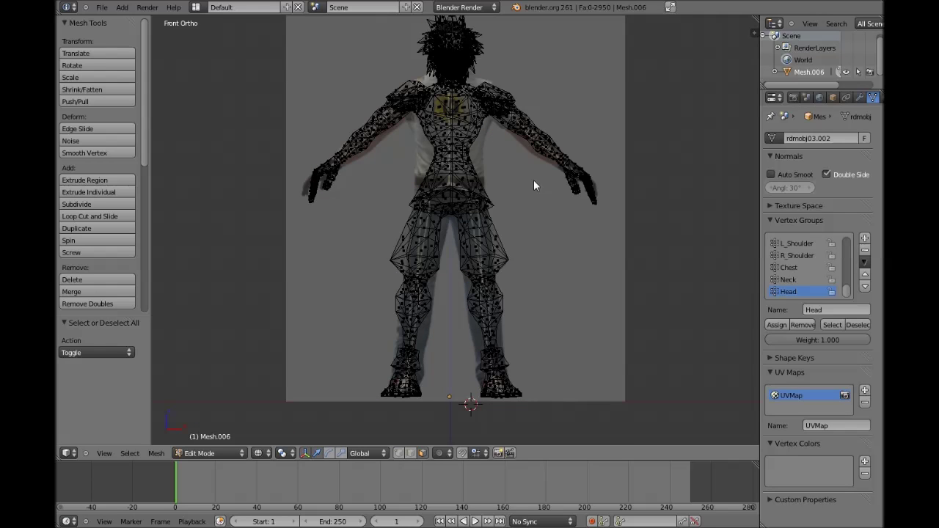
key(Tab)
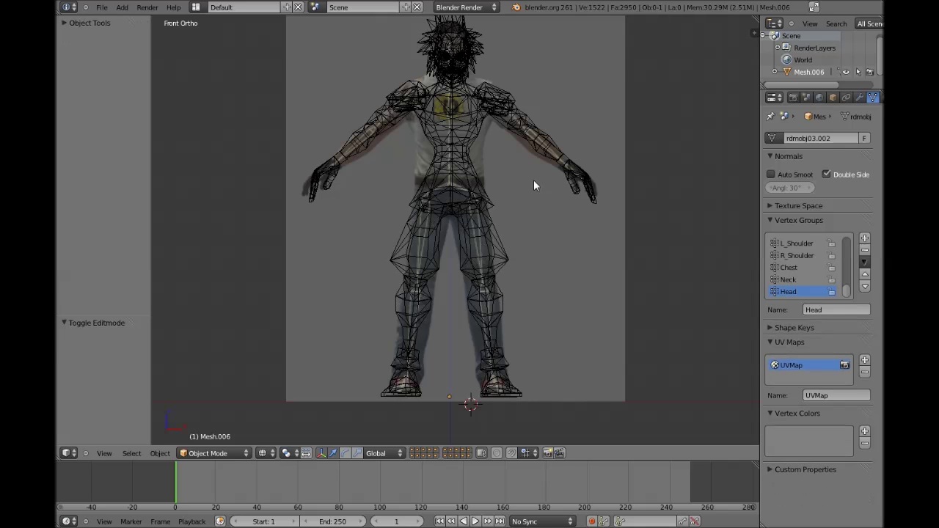
shift+scroll(533, 180, up, 4)
key(z)
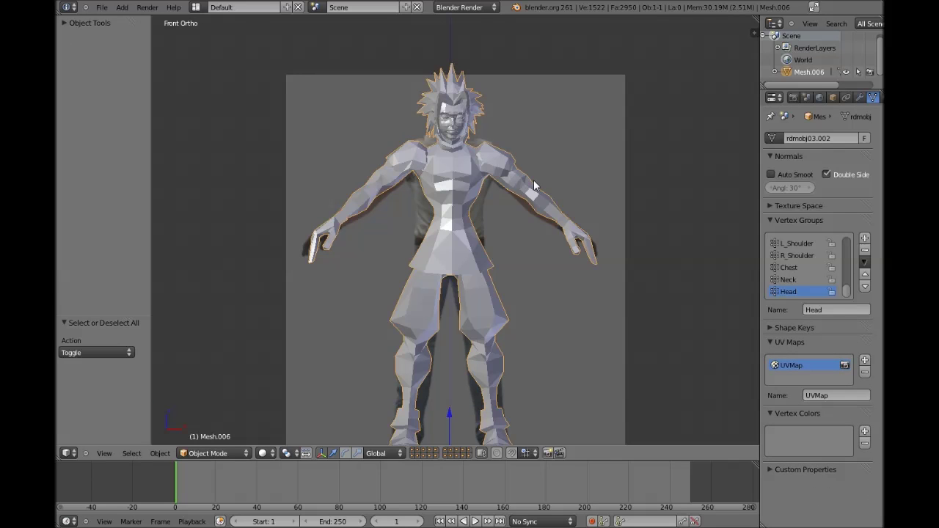
shift+scroll(533, 180, down, 4)
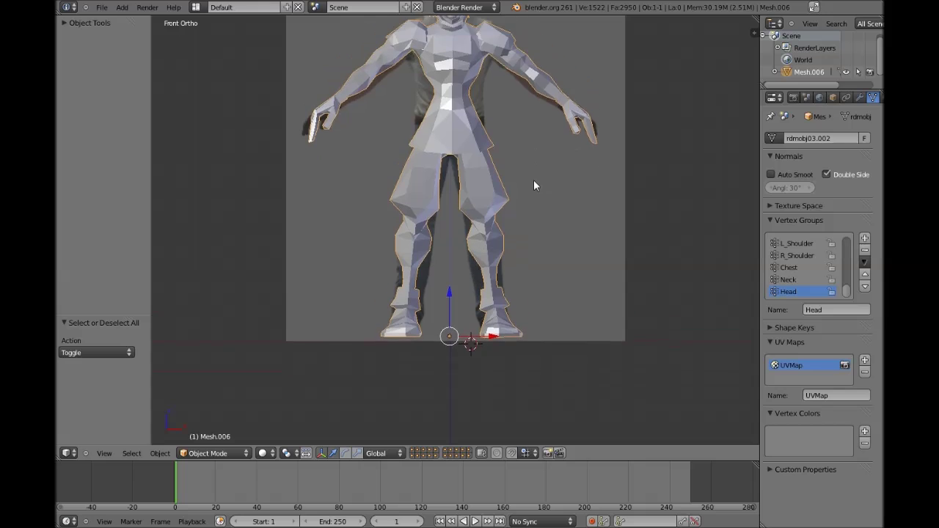
shift+scroll(534, 181, up, 3)
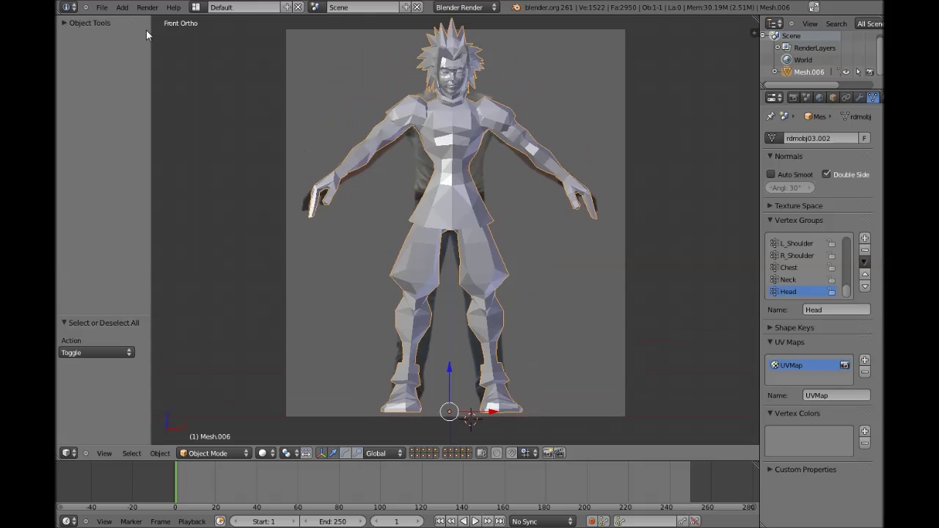
click(102, 8)
mouse_move(159, 203)
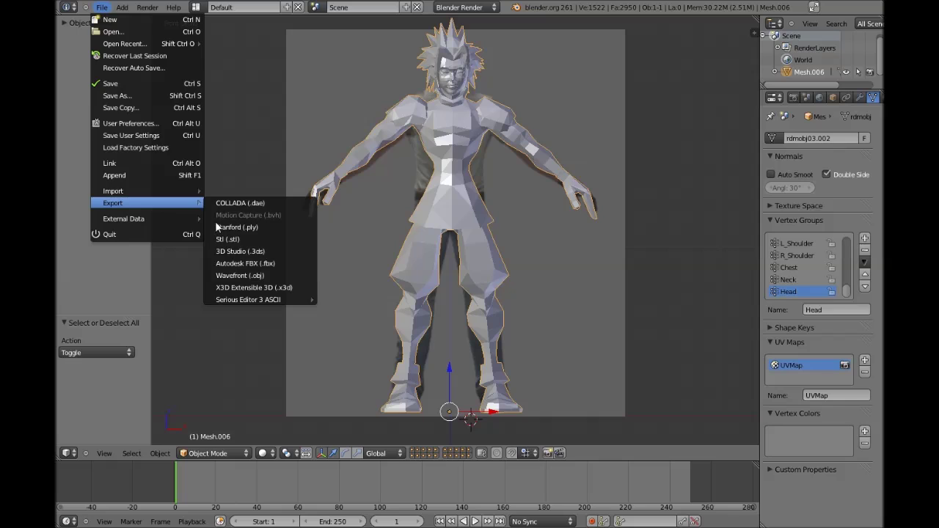
mouse_move(322, 300)
mouse_move(292, 299)
click(408, 137)
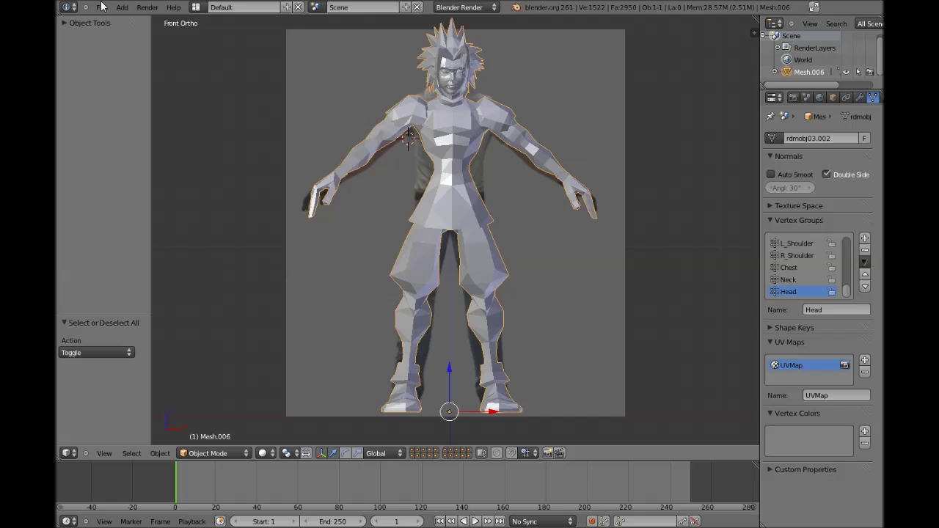
Step: Export the character as a Serious Editor 3 ASCII mesh file named SexyZack.amf into the Player models folder
click(101, 7)
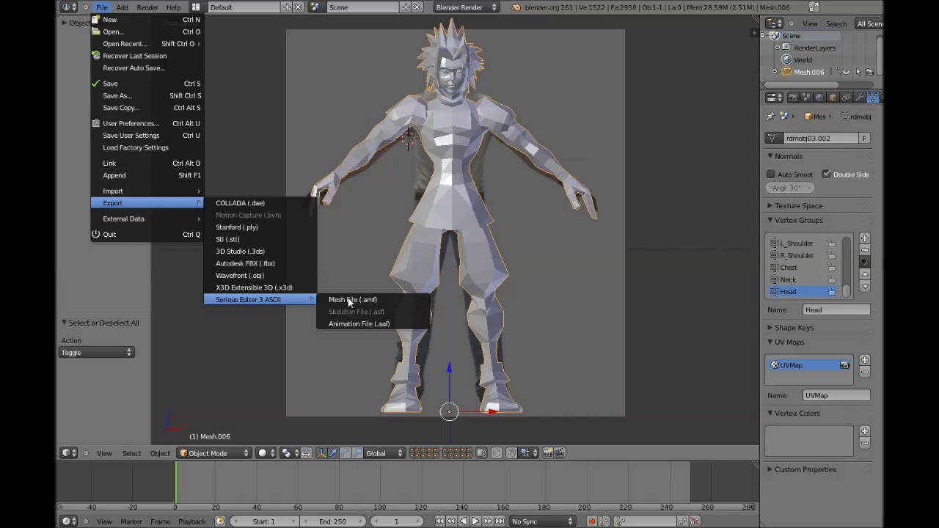
click(351, 300)
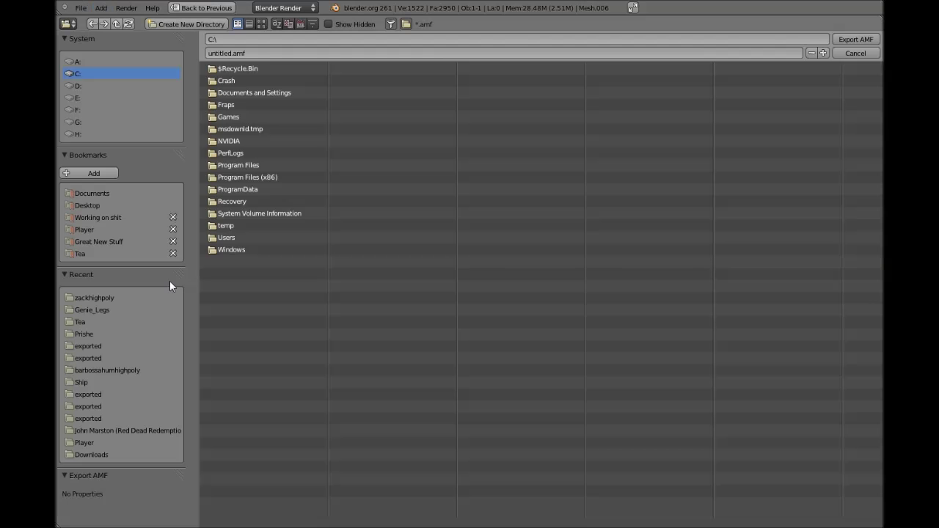
click(94, 232)
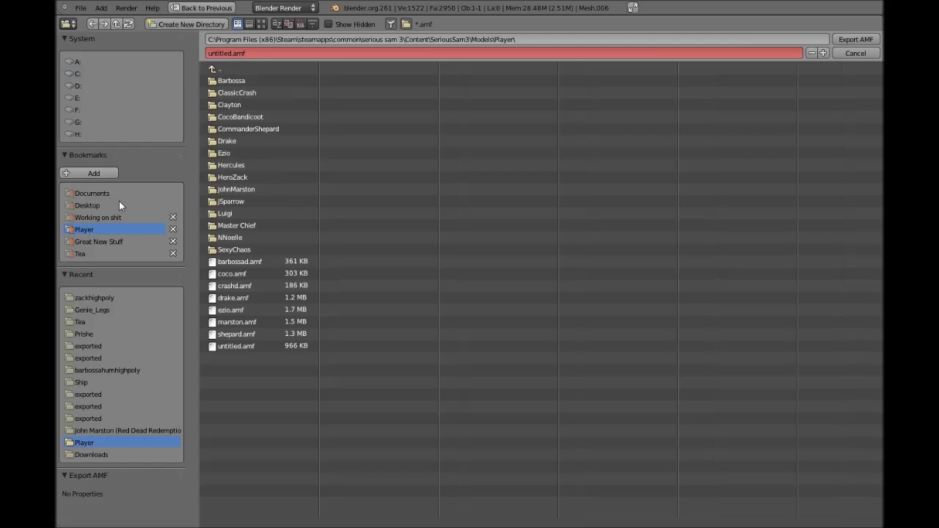
click(234, 54)
drag(233, 54, 158, 59)
key(BackSpace)
key(ctrl+a)
text(SexyZack.amf)
click(845, 38)
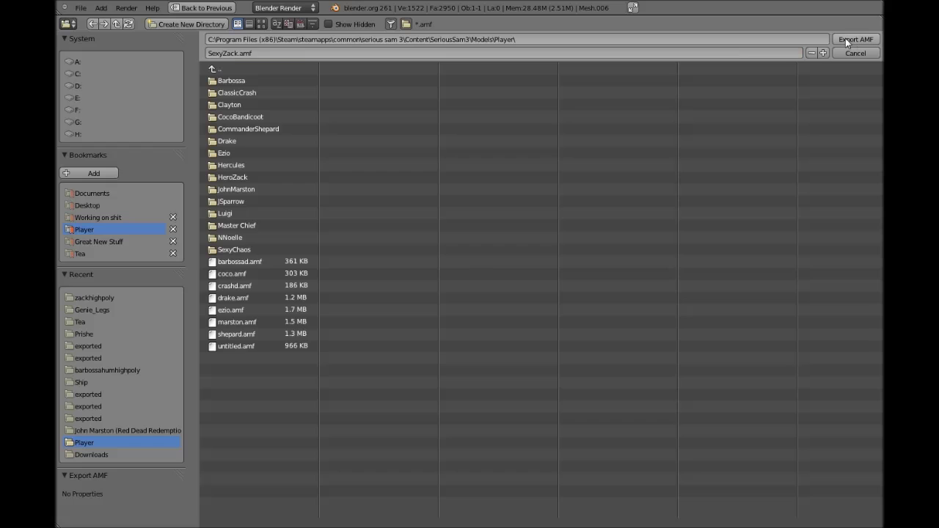